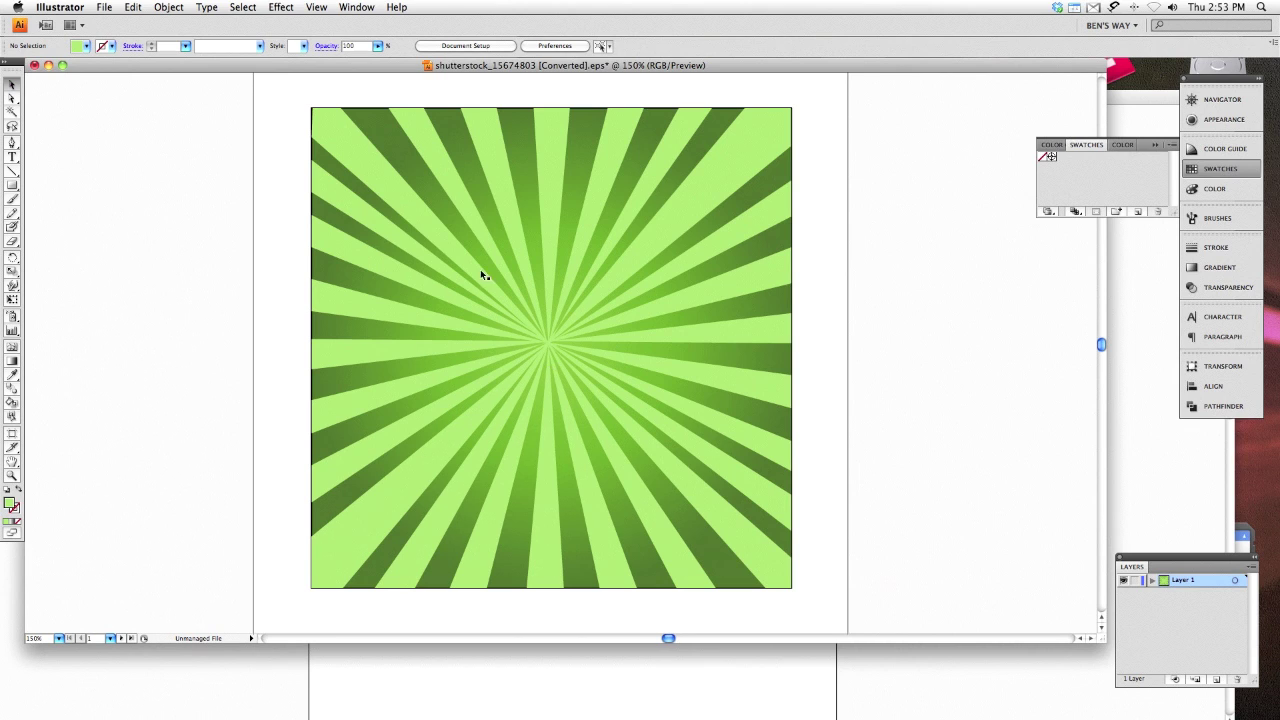
- Create a new blank Untitled-1 document with Cmd+N
key("super+n")
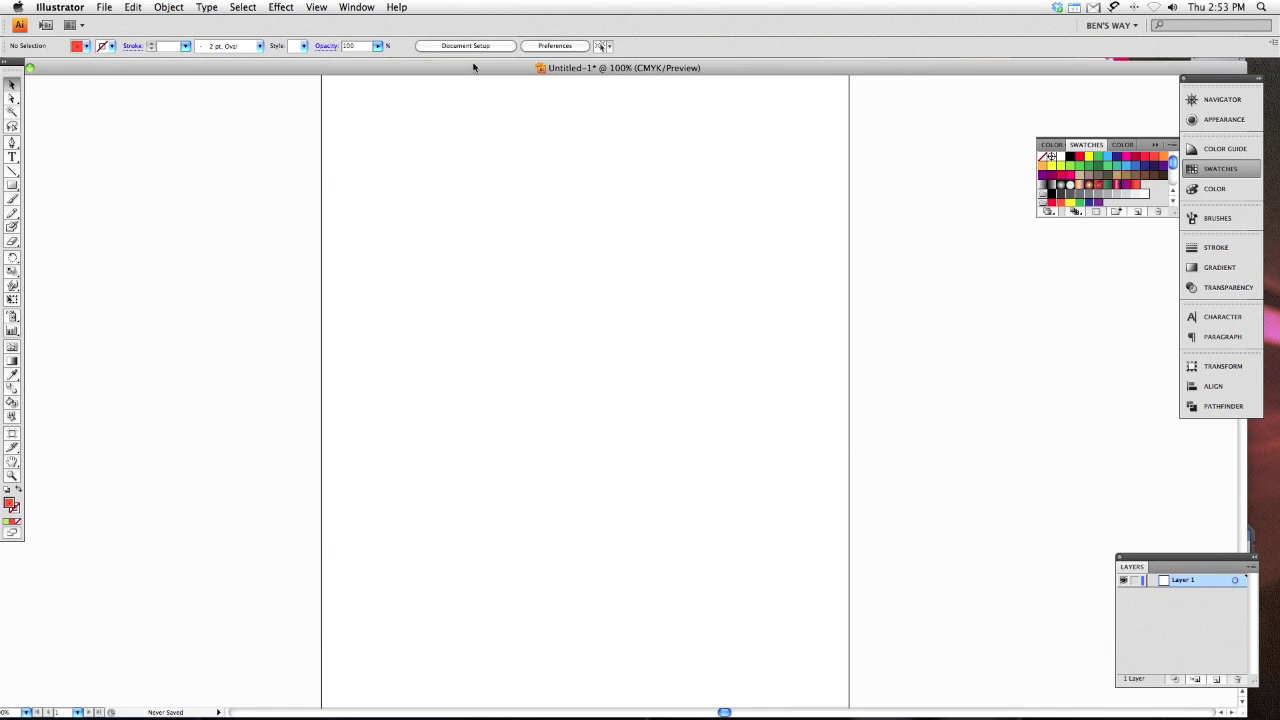
- Draw a tall, thin red-filled bar on the artboard with the Rectangle tool
left_click(12, 186)
left_click(1080, 157)
left_click_drag(373, 216, 390, 532)
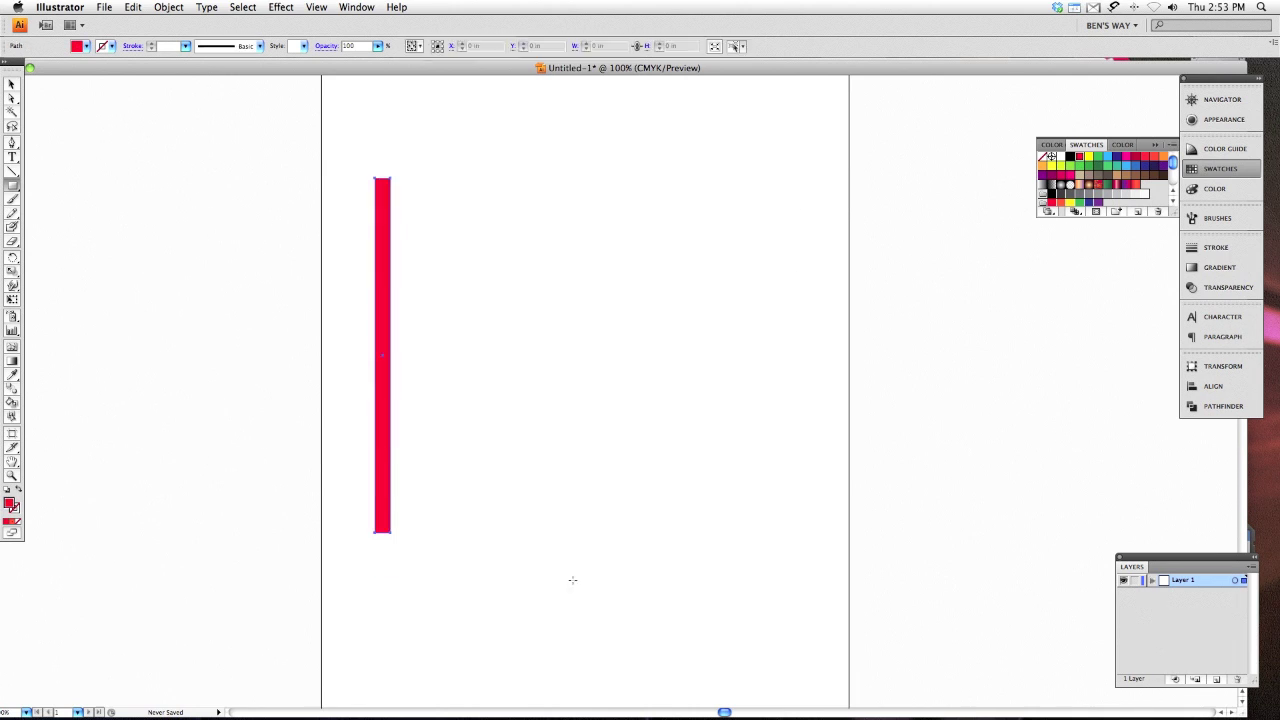
- Alt-drag copies of the bar across the artboard, narrowing some, then marquee-select all bars
left_click(12, 84)
left_click(129, 194)
left_click_drag(389, 238, 420, 236)
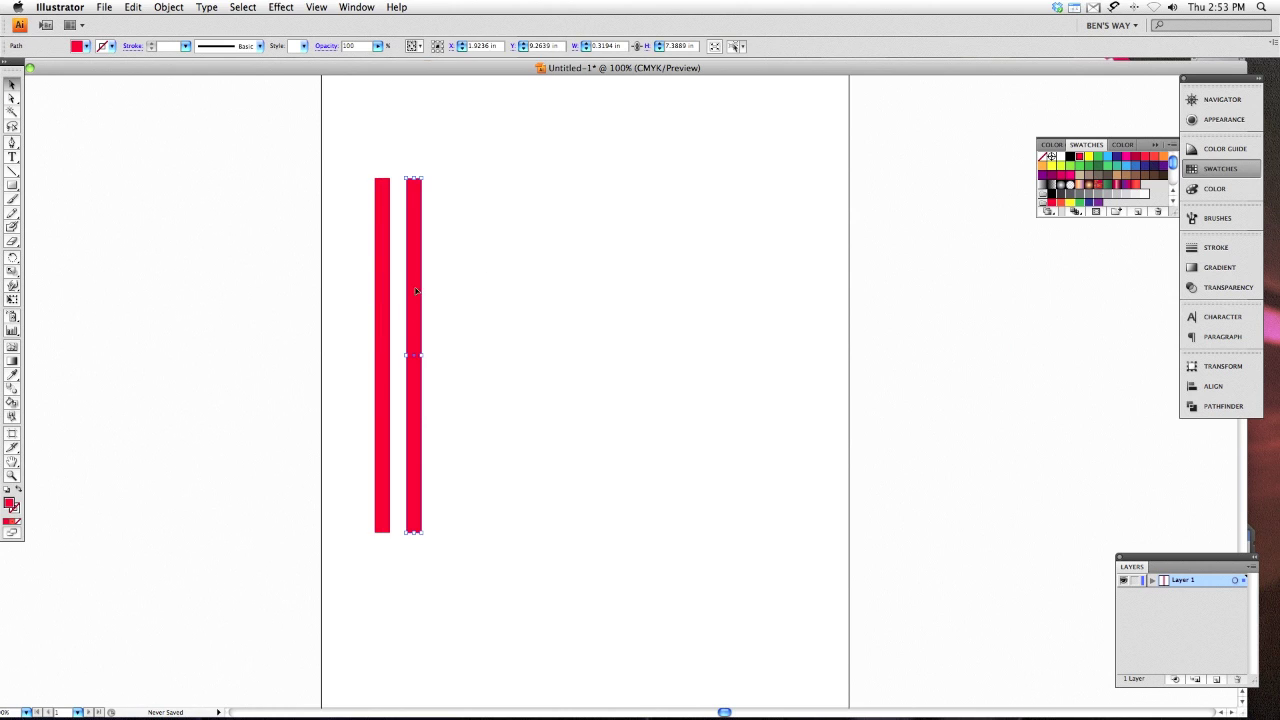
left_click_drag(423, 360, 616, 309)
left_click(783, 586)
left_click(818, 490)
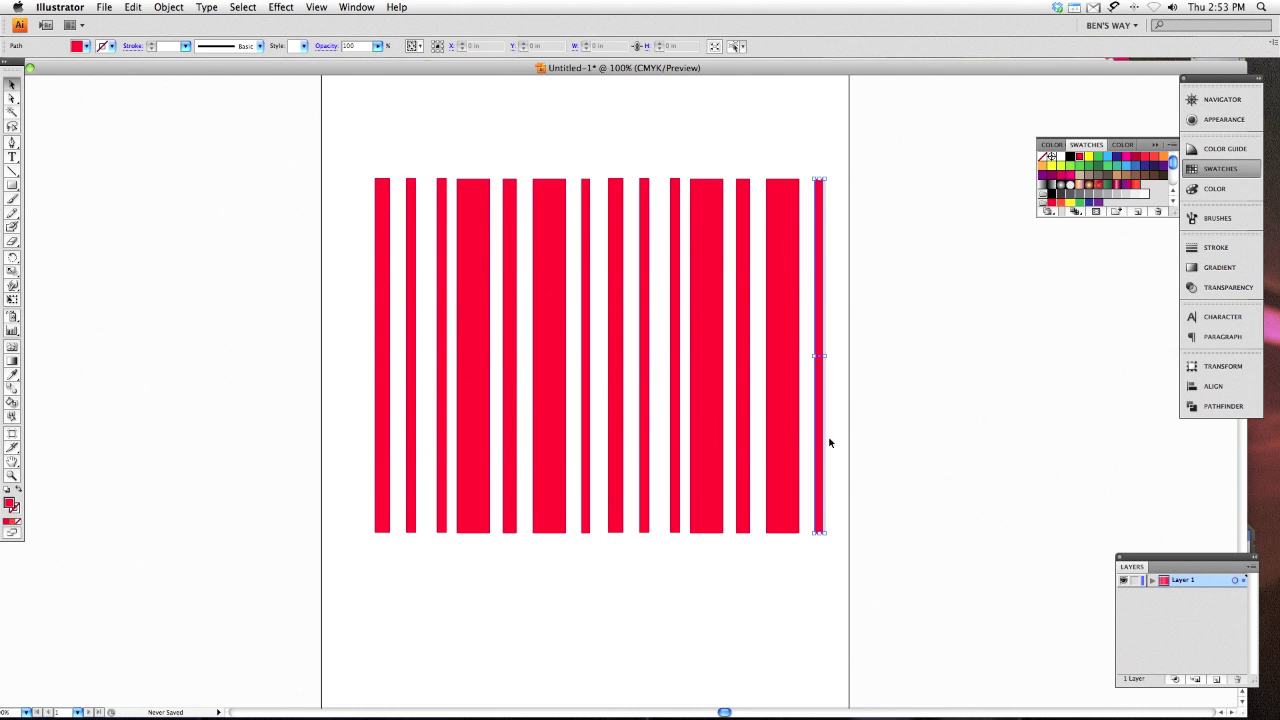
left_click_drag(818, 357, 812, 357)
left_click(815, 603)
left_click_drag(830, 576, 378, 400)
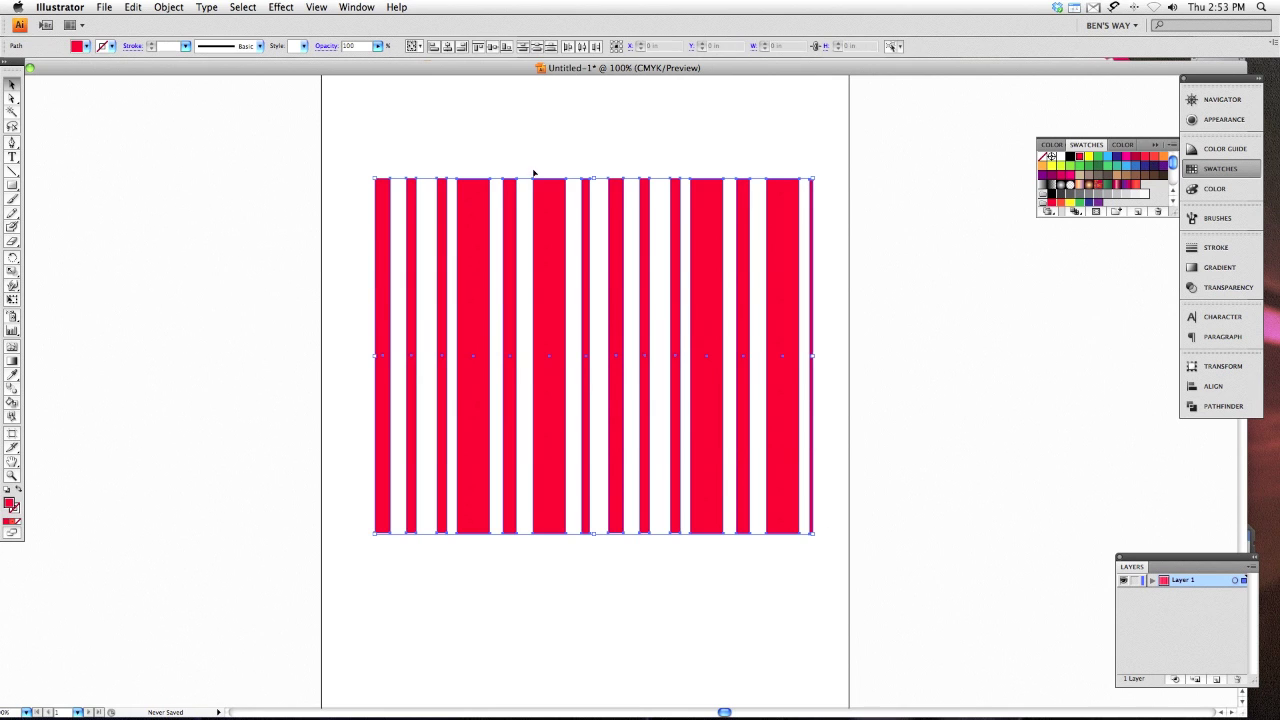
- Reselect all red bars, group them with Cmd+G, and drag the right handle left to narrow the group
left_click(496, 437)
left_click_drag(330, 120, 862, 569)
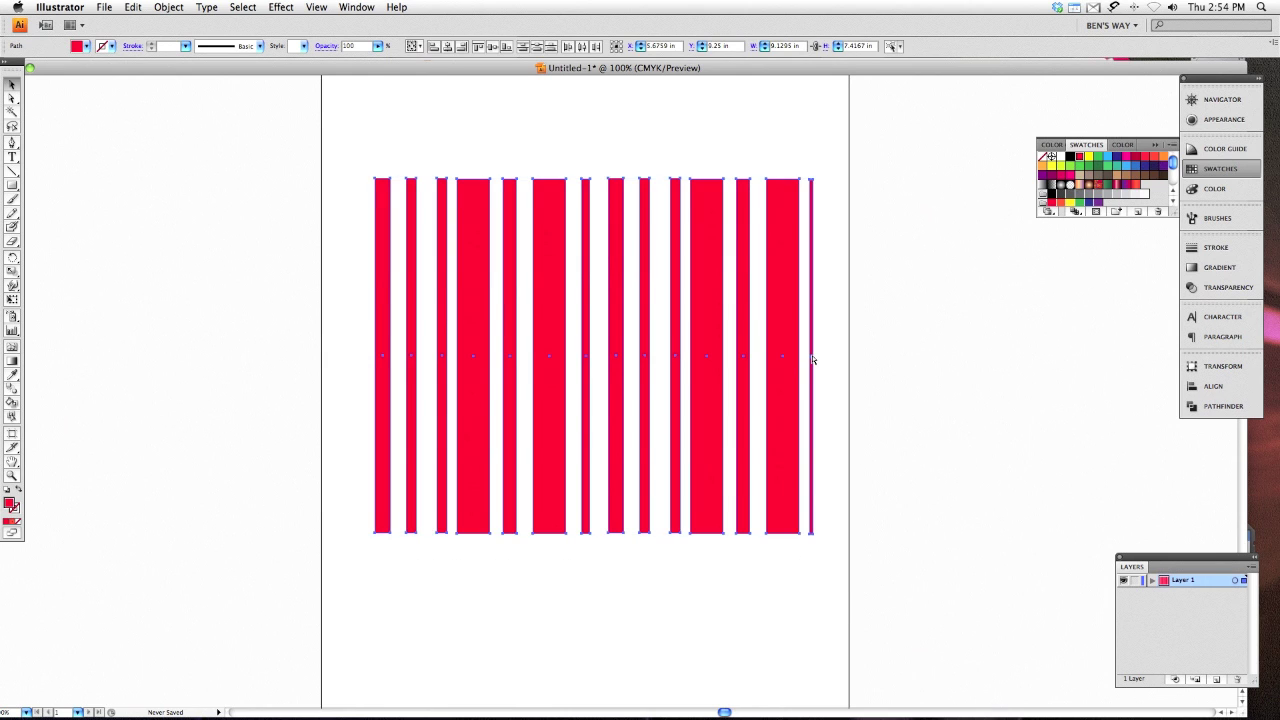
key("super+g")
left_click_drag(811, 355, 680, 358)
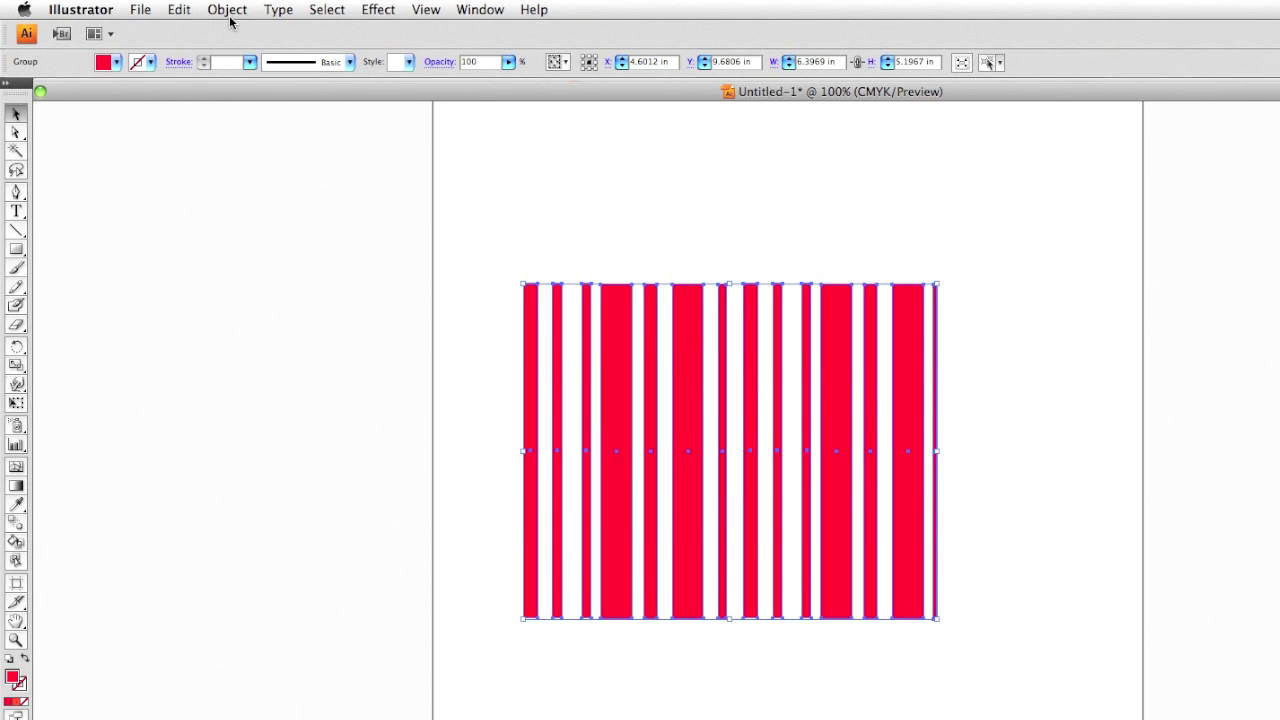
- Apply an Arc envelope warp with Bend 100% and Vertical distortion -100%, then nudge the fan into place
left_click(229, 12)
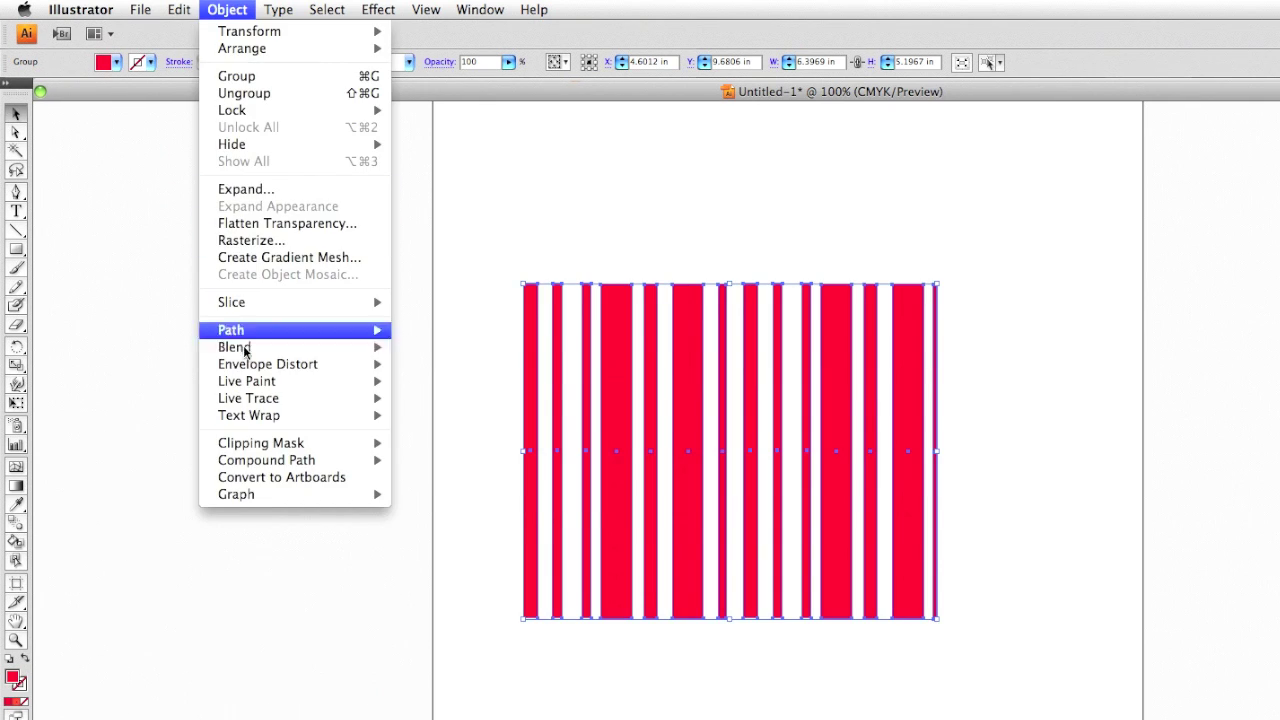
mouse_move(248, 366)
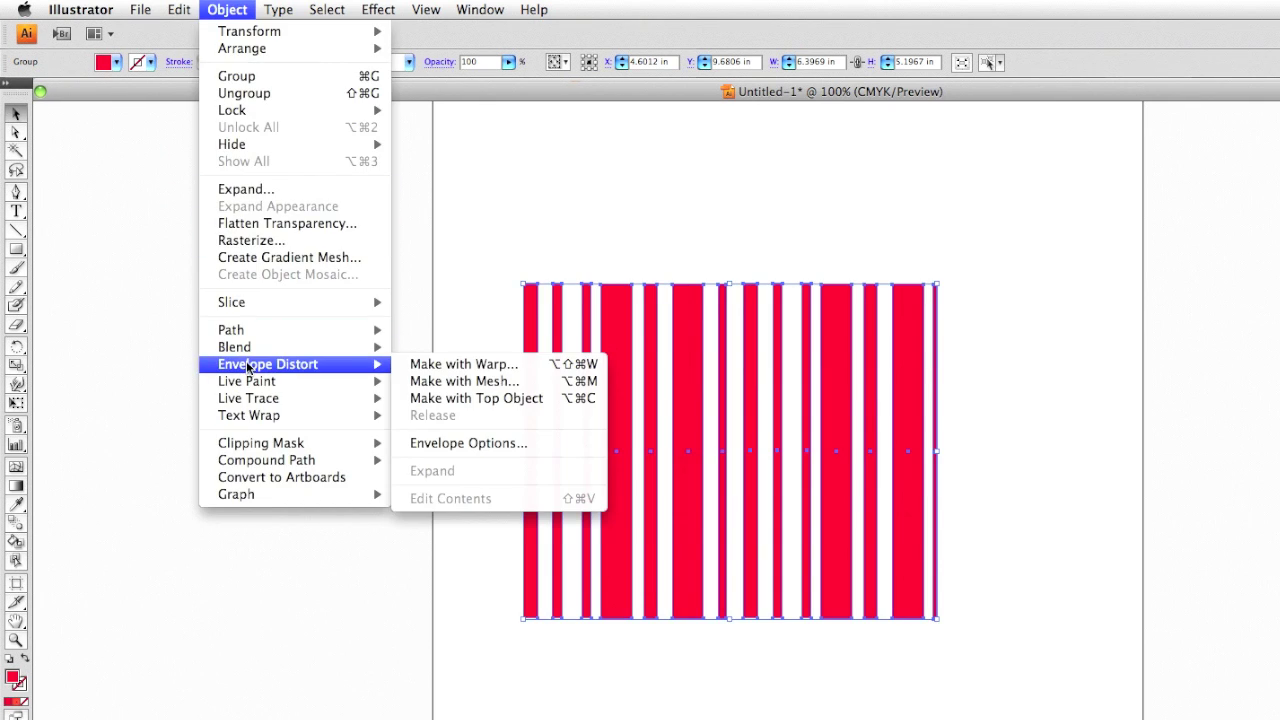
left_click(455, 365)
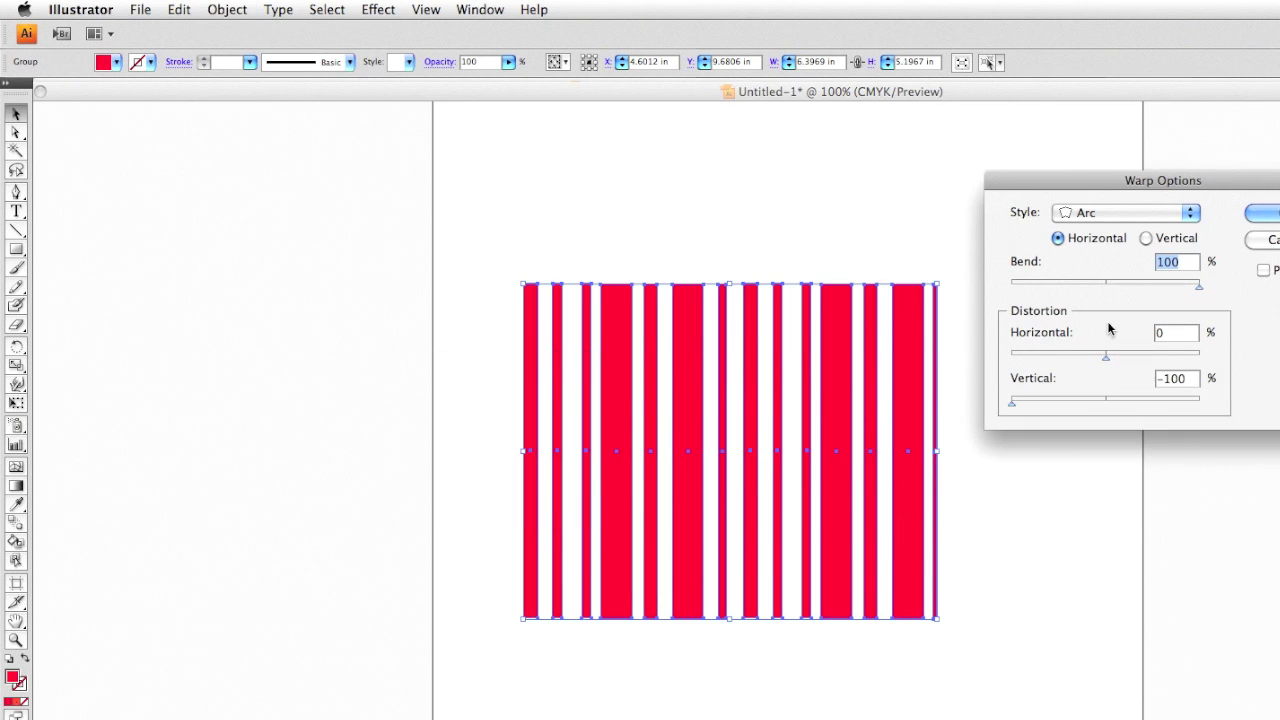
left_click_drag(1029, 403, 1102, 405)
left_click_drag(1199, 284, 1107, 284)
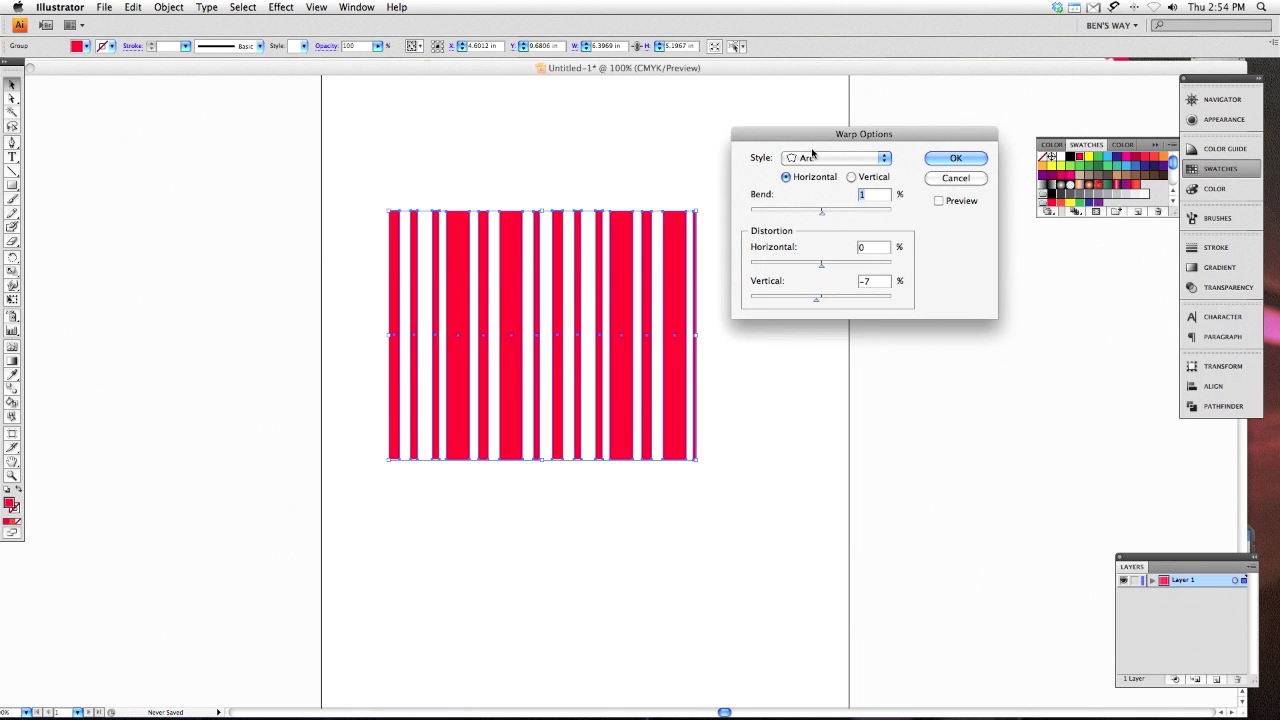
left_click(939, 201)
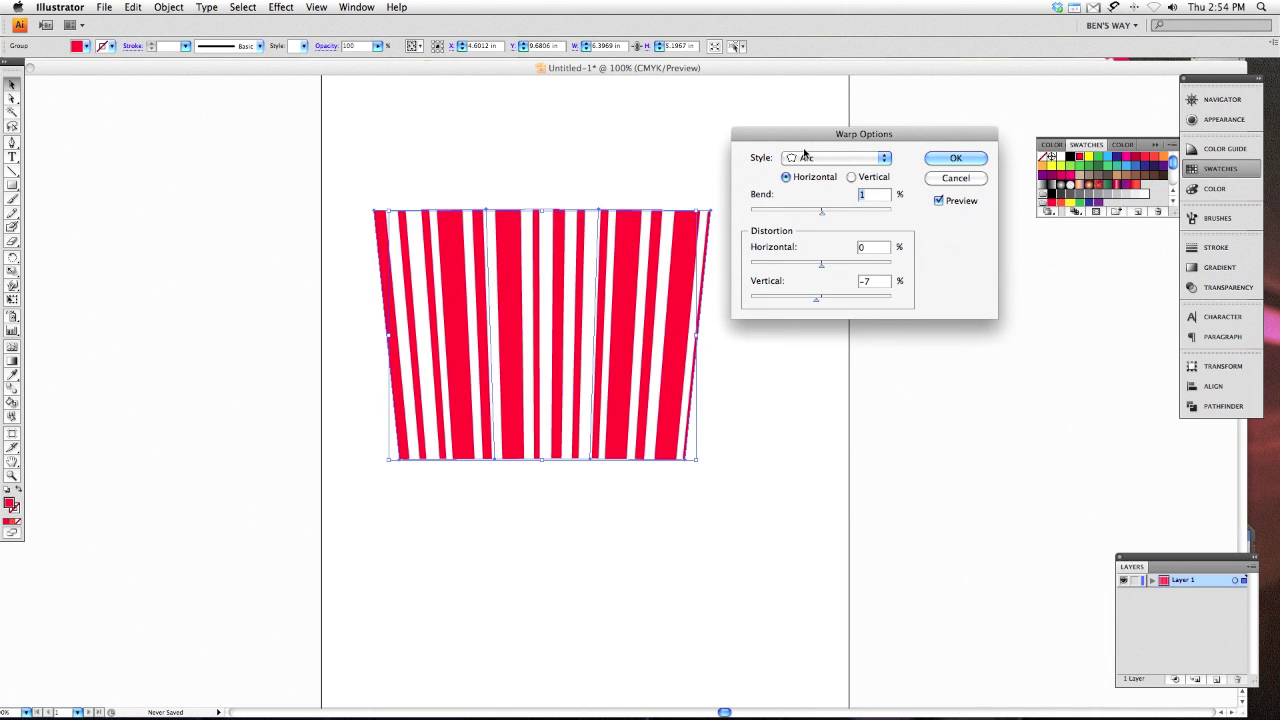
left_click_drag(822, 212, 900, 220)
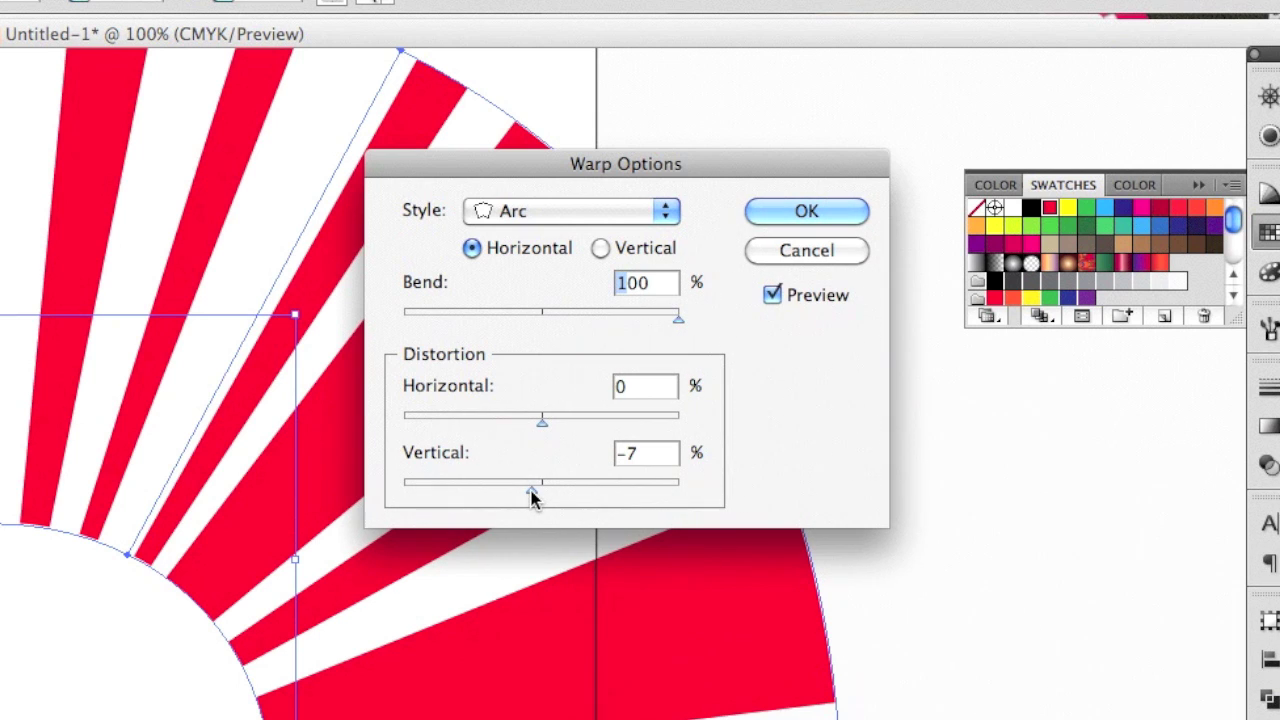
left_click_drag(532, 500, 362, 495)
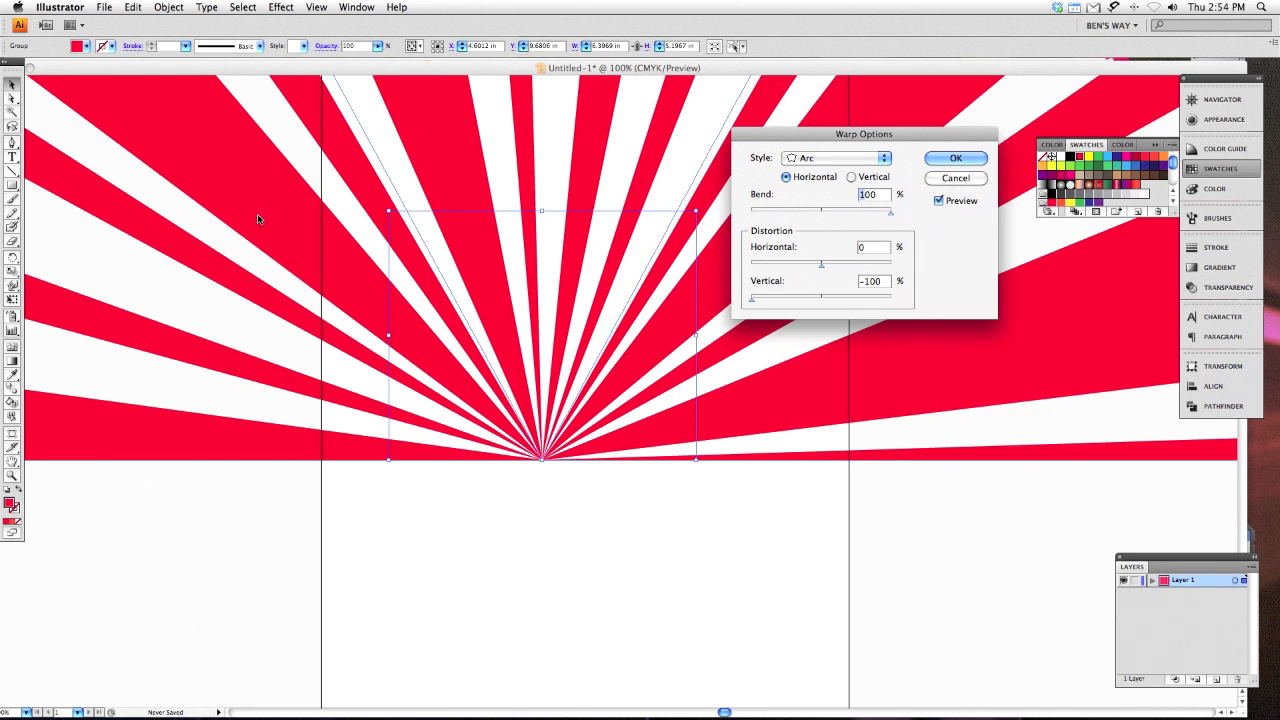
left_click(960, 159)
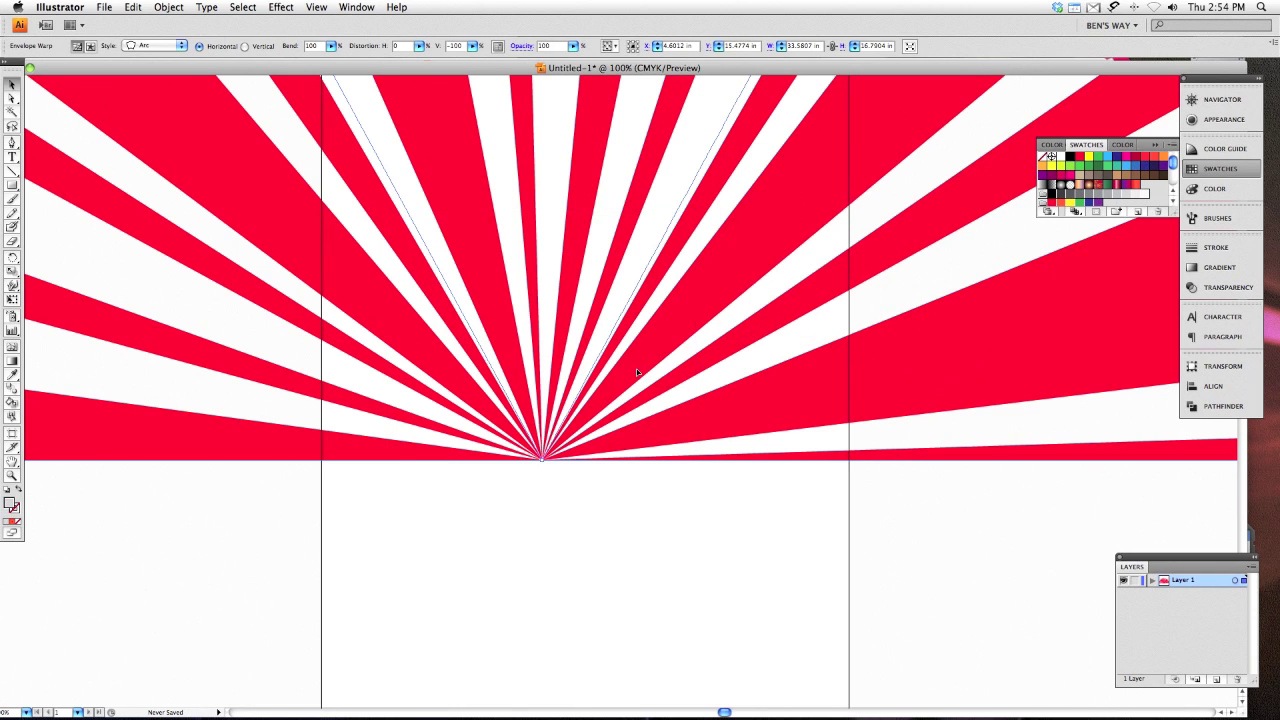
left_click_drag(541, 459, 629, 469)
left_click(629, 469)
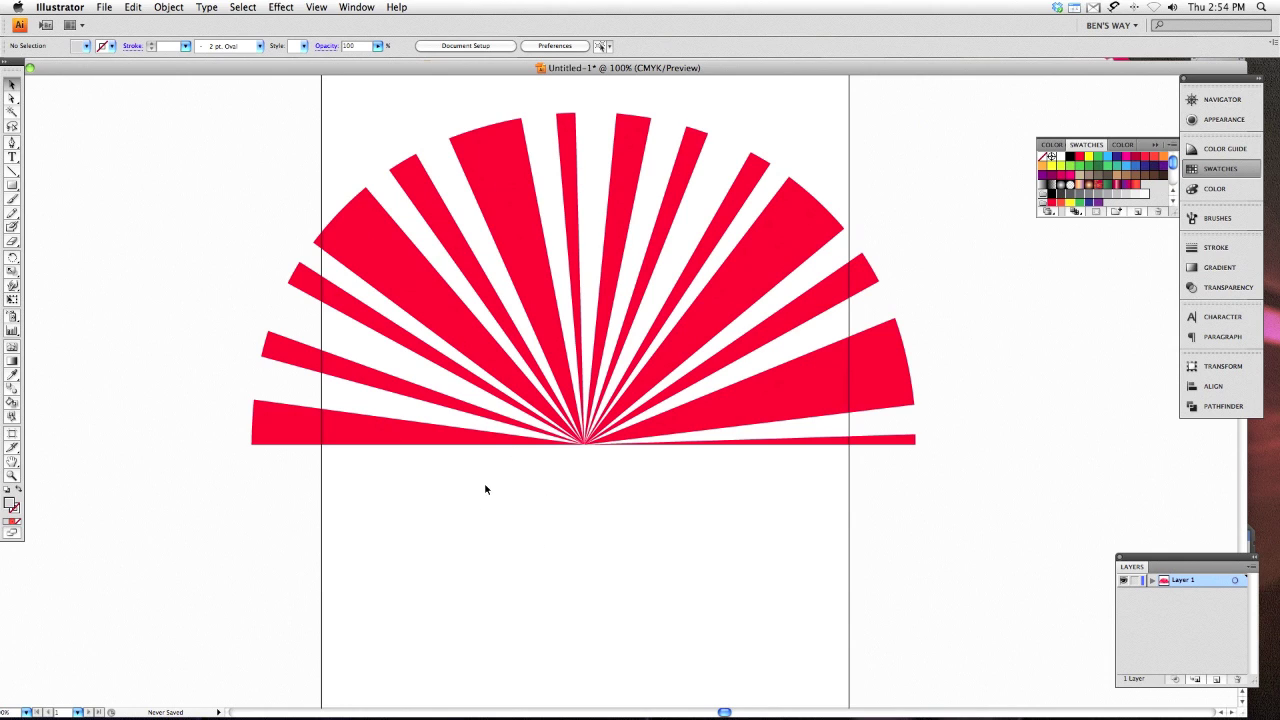
- Expand the warped ray fan into plain paths, keeping object and fill
left_click(434, 281)
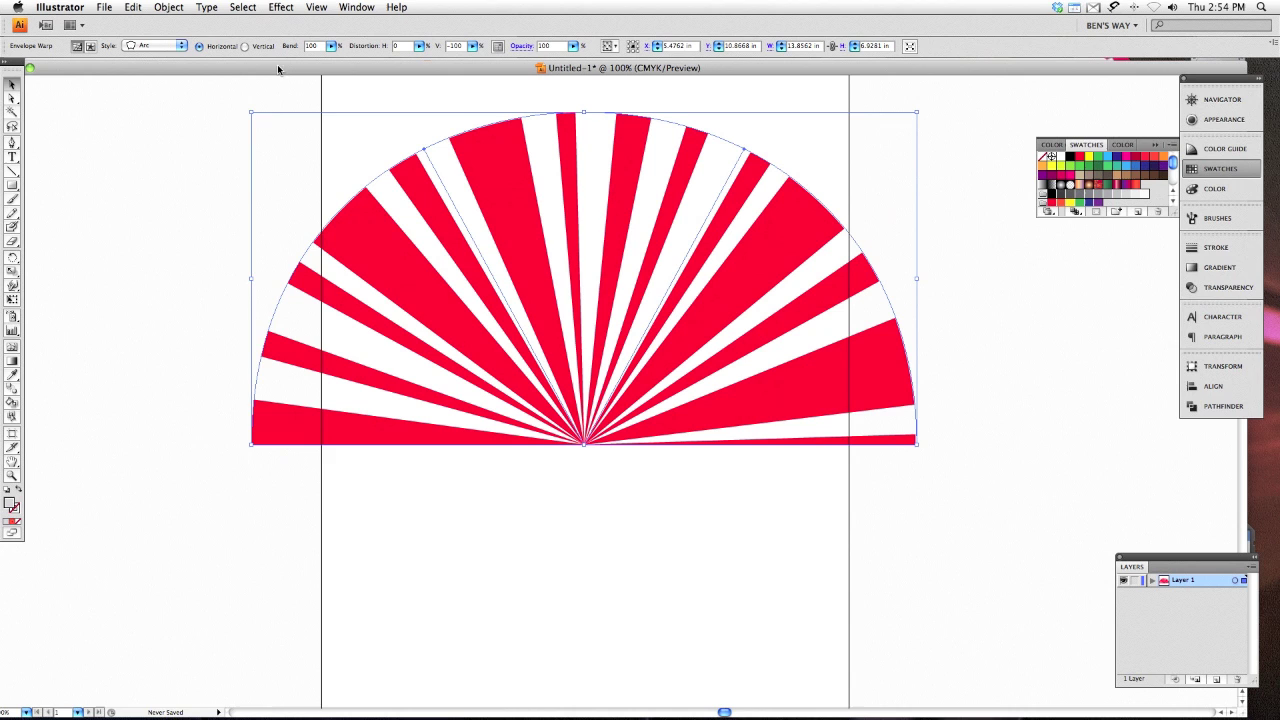
left_click(169, 7)
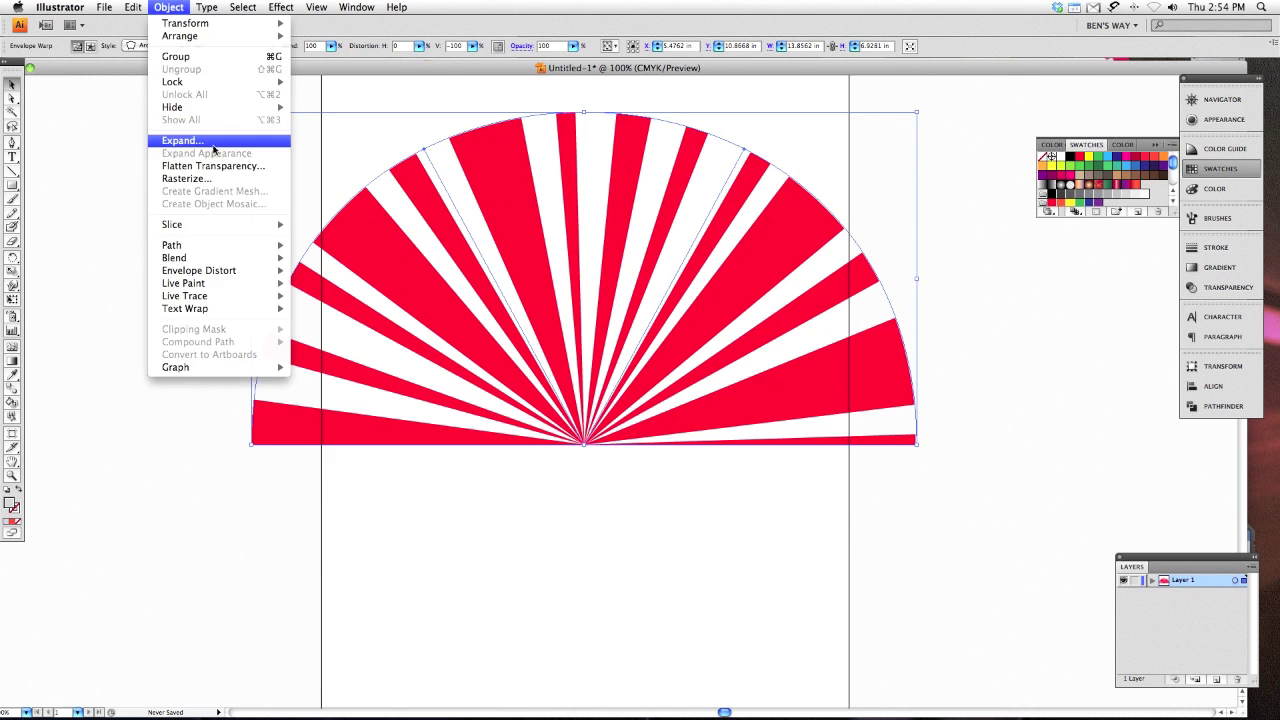
left_click(180, 141)
key("Return")
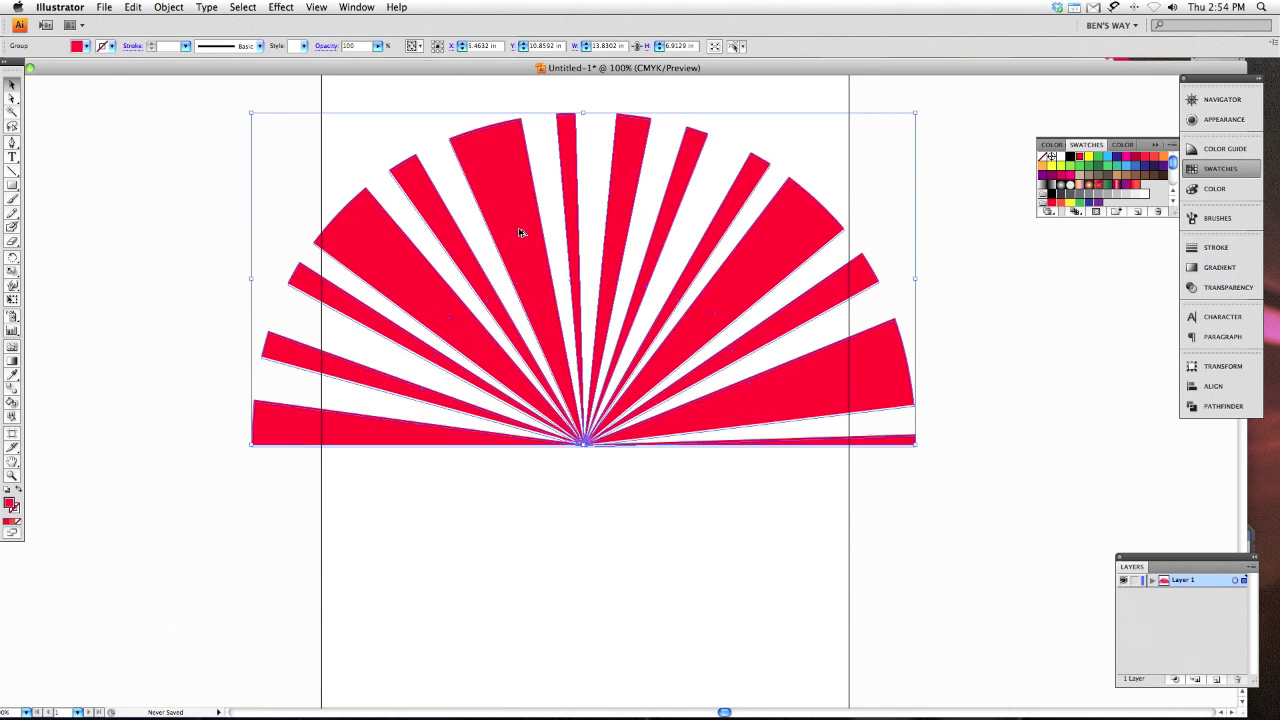
- Duplicate the fan below the original and rotate the copy to close the ray circle
left_click_drag(549, 206, 552, 367)
left_click_drag(914, 265, 417, 485)
left_click(1030, 406)
- Nudge the lower ray half up to meet the upper half, then view the artboard at 100%
scroll(1030, 406, "down", 5)
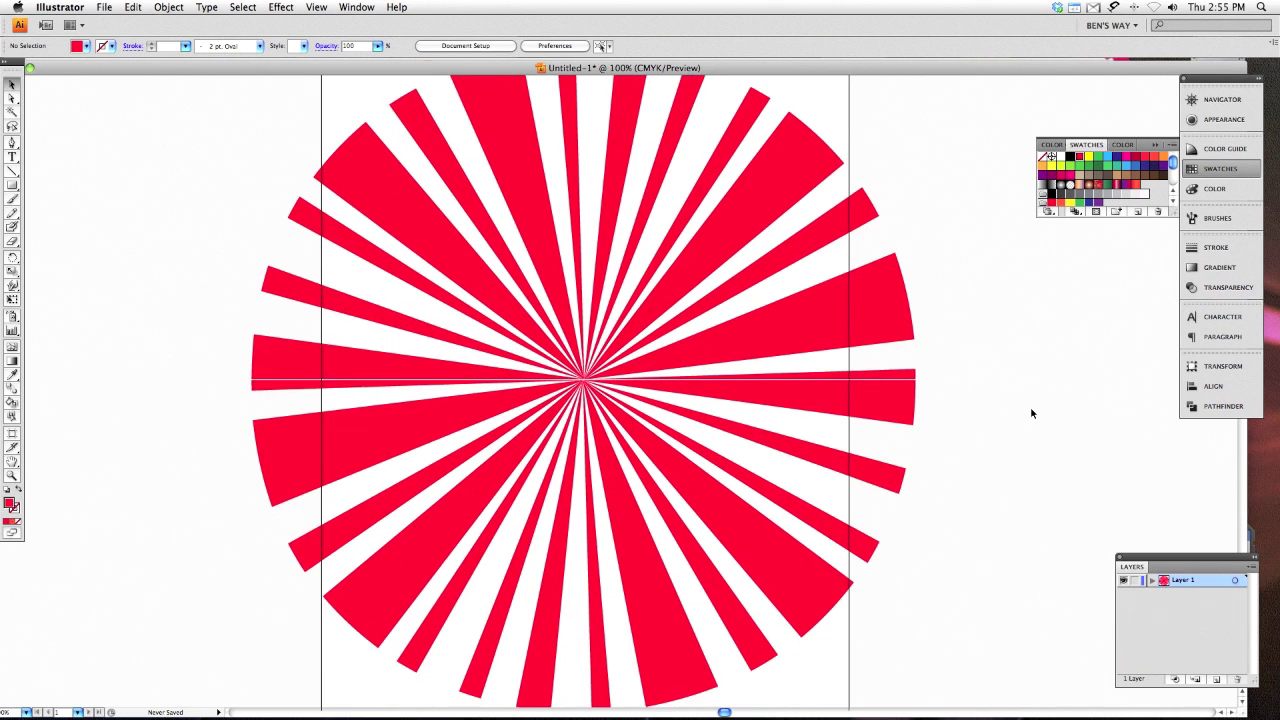
left_click(363, 431)
left_click_drag(330, 448, 328, 440)
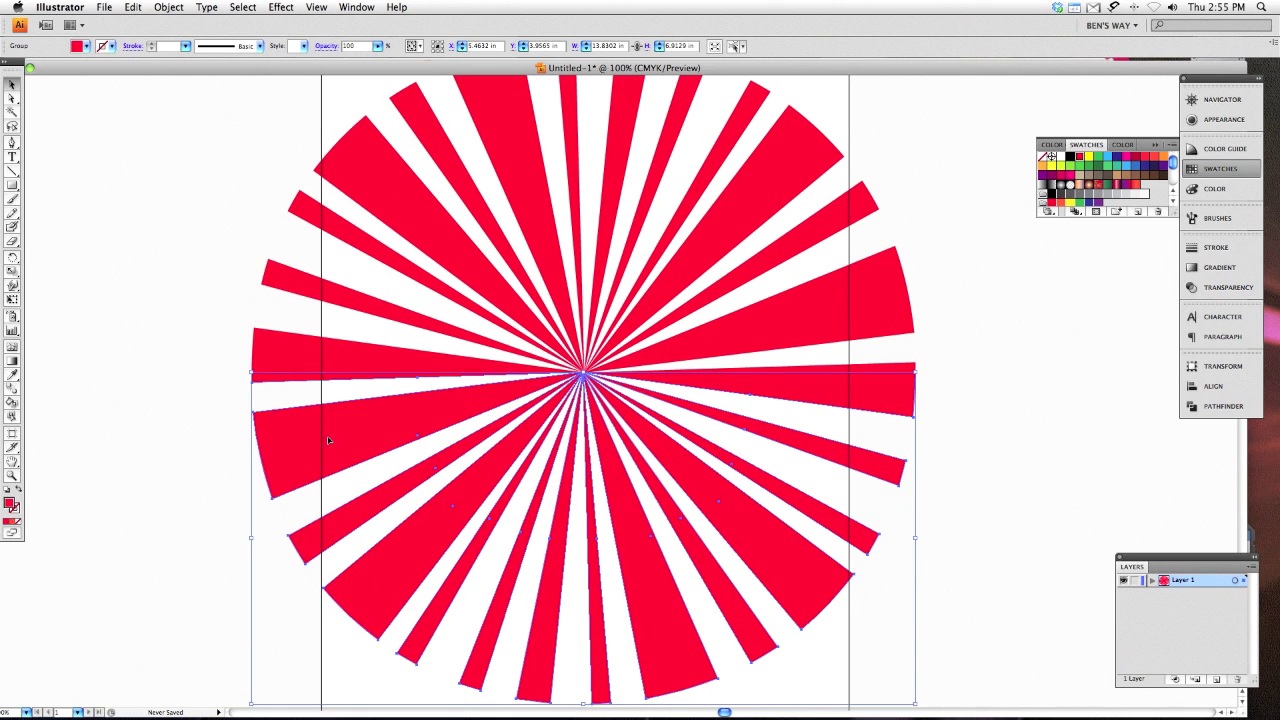
left_click(1035, 421)
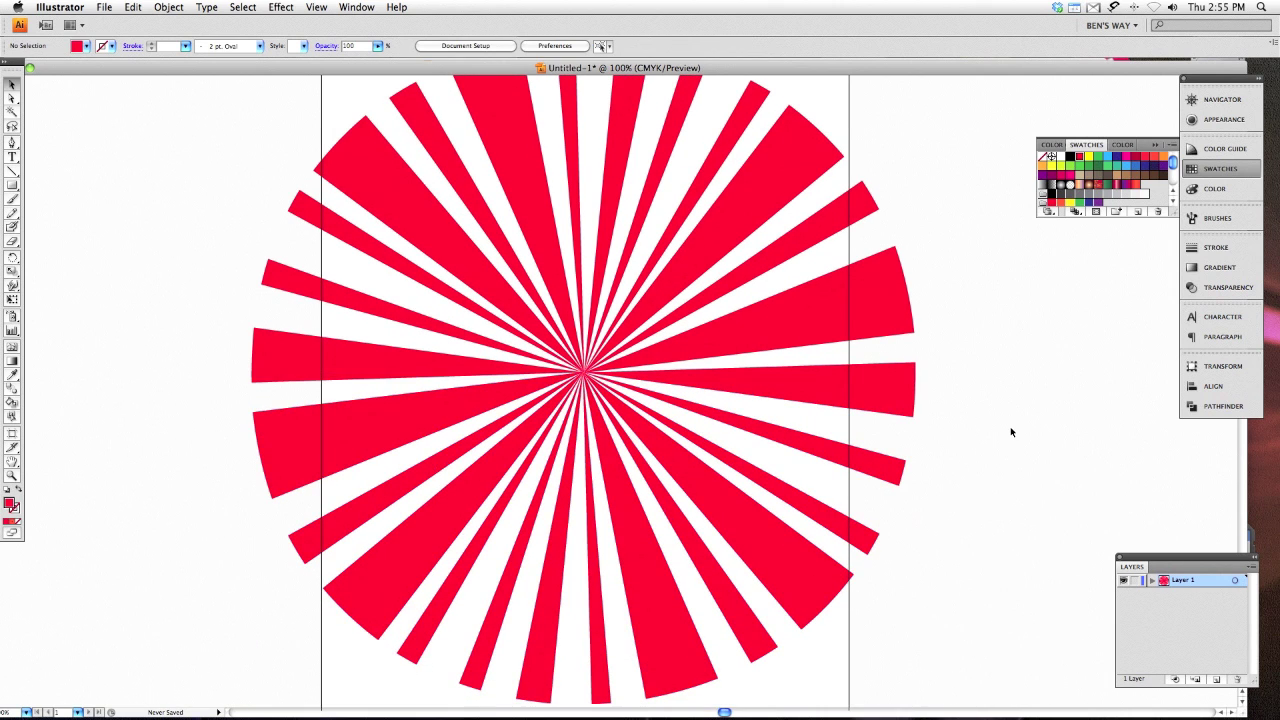
key("super+0")
key("super+1")
- Lasso the starburst's centre points and twist the rays into a swirl with the Twirl tool
left_click(12, 126)
mouse_move(586, 378)
left_mouse_down()
mouse_move(602, 368)
mouse_move(572, 350)
mouse_move(560, 372)
mouse_move(580, 386)
mouse_move(584, 376)
left_mouse_up()
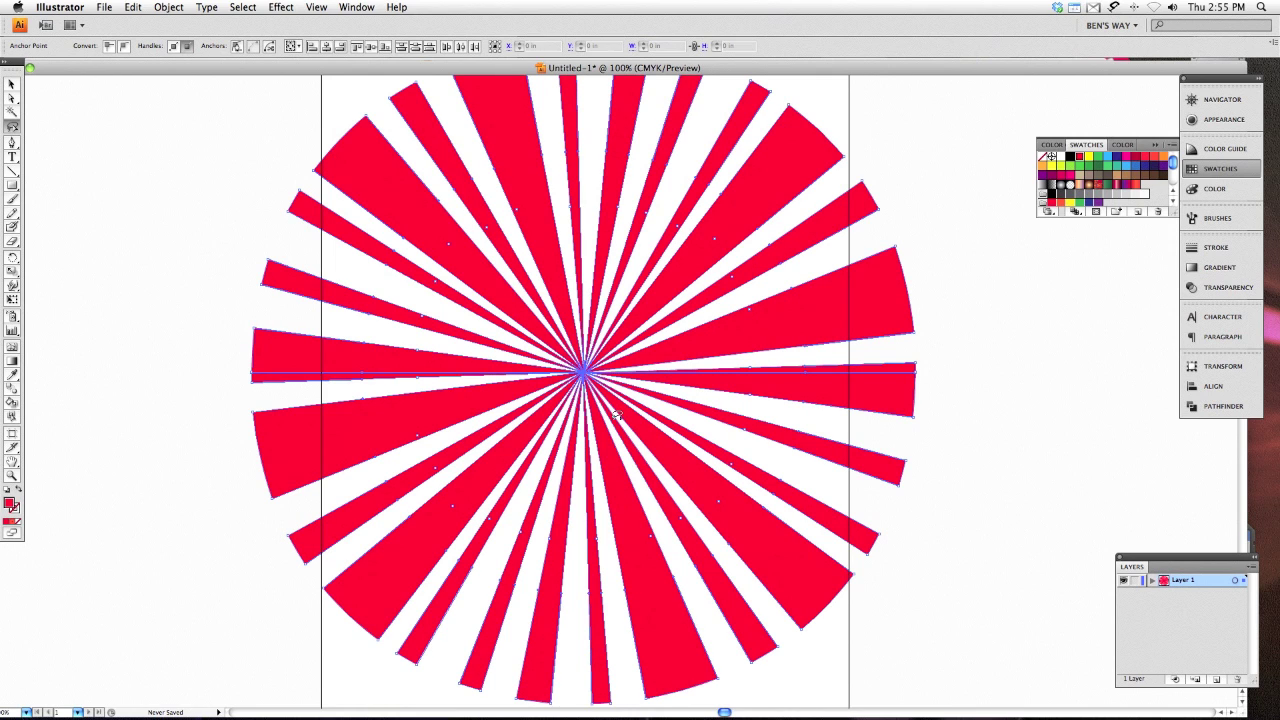
left_click(12, 259)
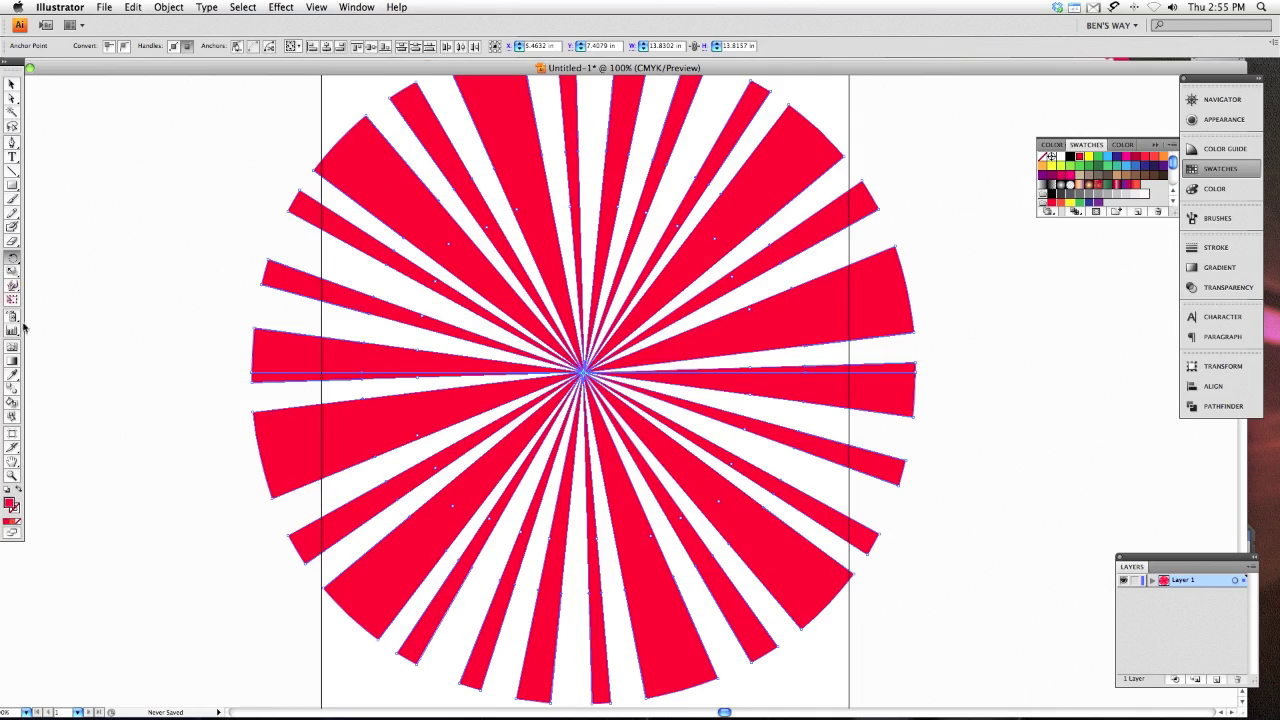
mouse_move(600, 265)
left_mouse_down()
mouse_move(679, 292)
mouse_move(730, 355)
left_mouse_up()
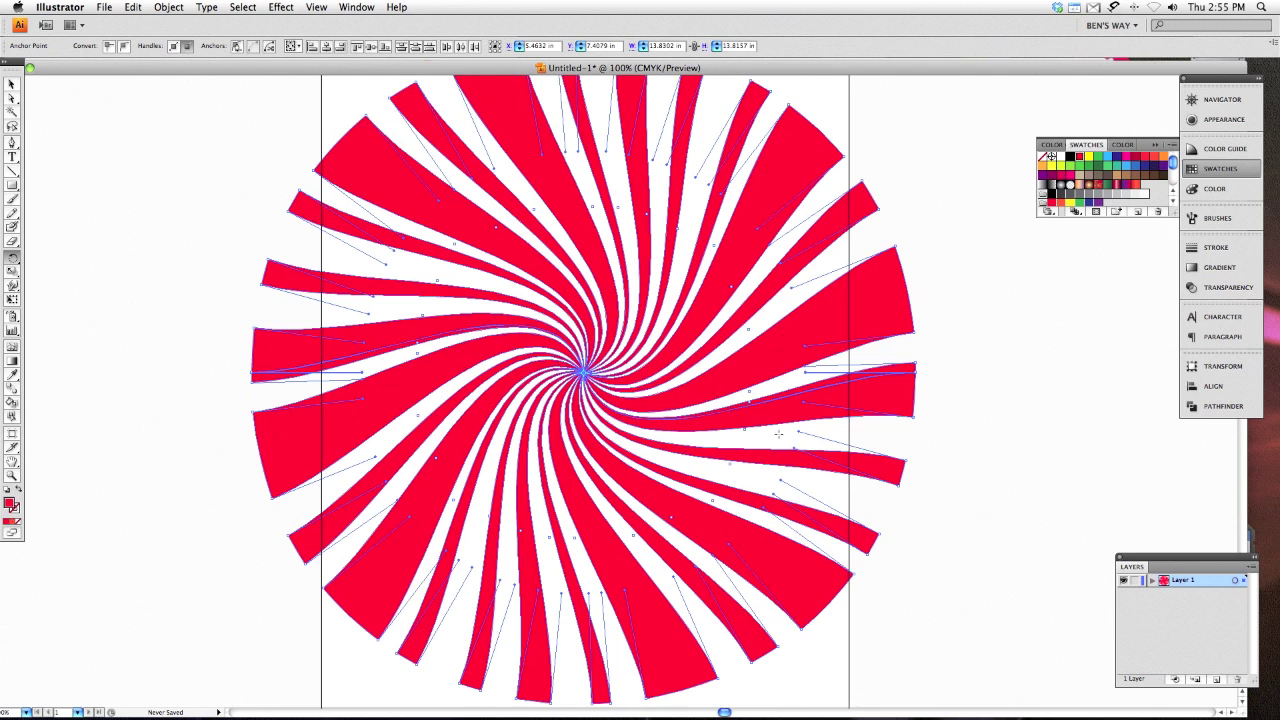
left_click(12, 97)
left_click(298, 297)
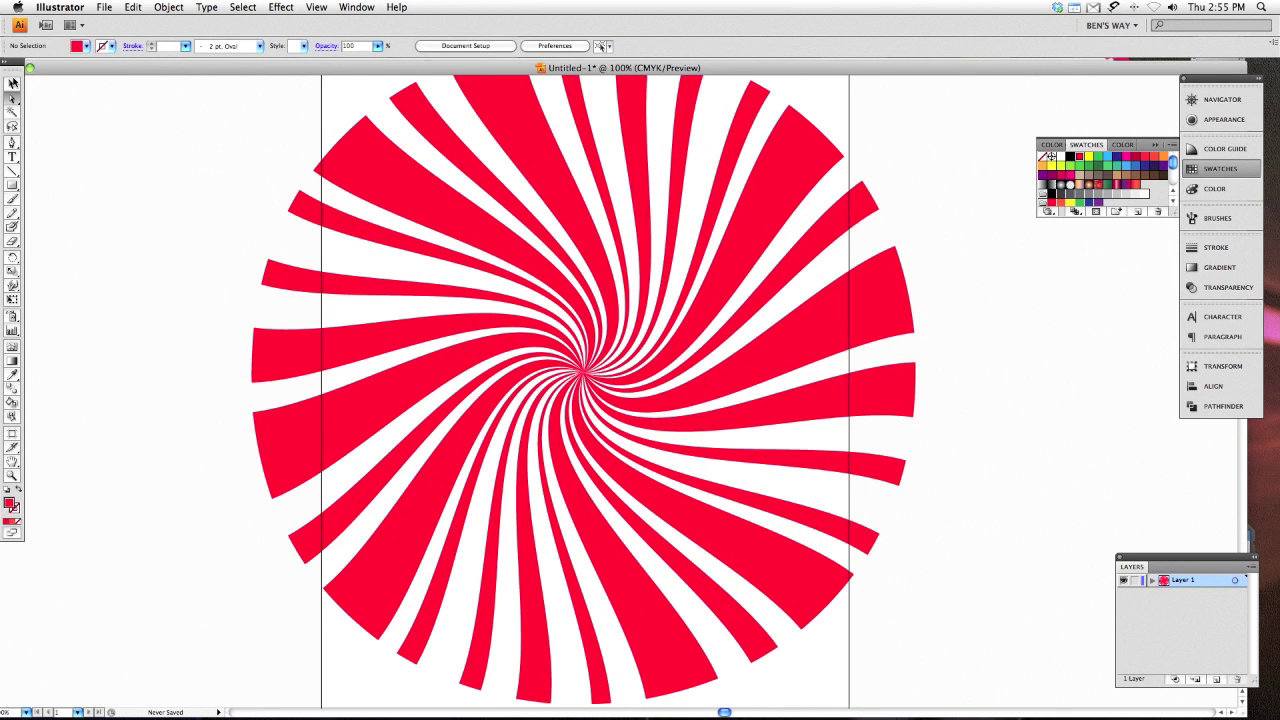
- Select the whole swirl group and scale it proportionally from the centre to fit the page
left_click(13, 84)
left_click(255, 380)
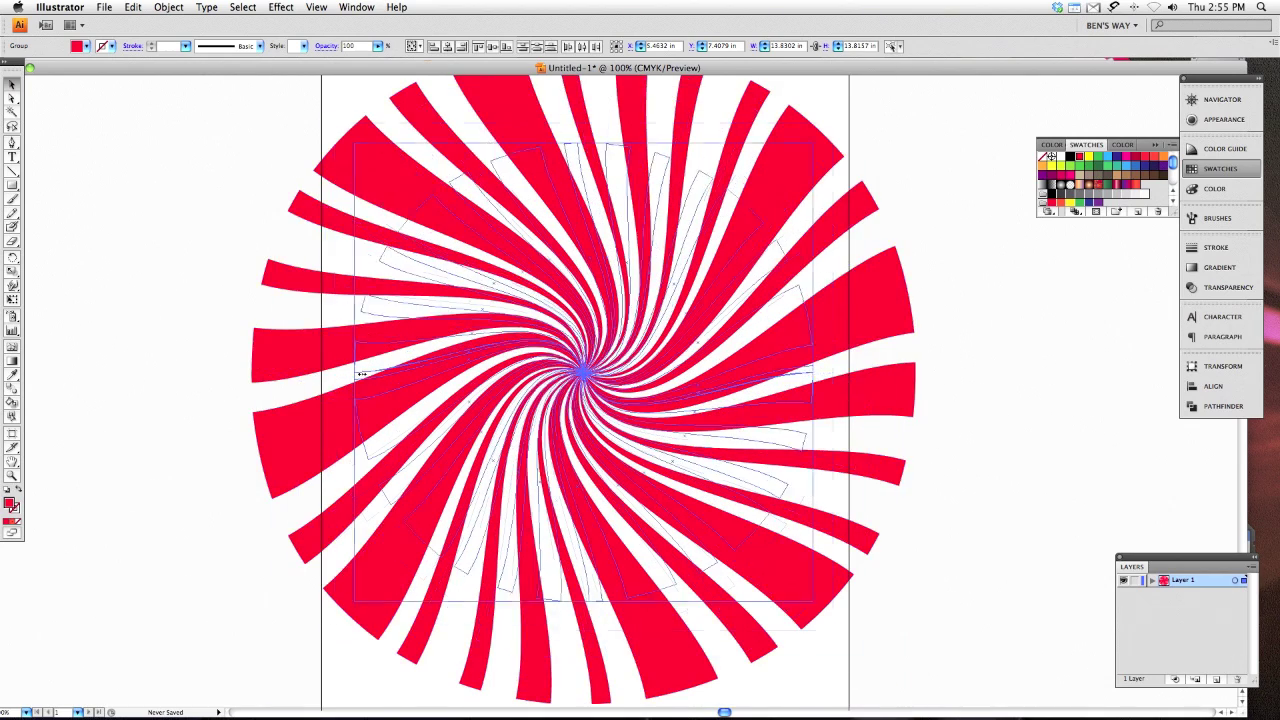
key("super+7")
left_click_drag(806, 372, 848, 366)
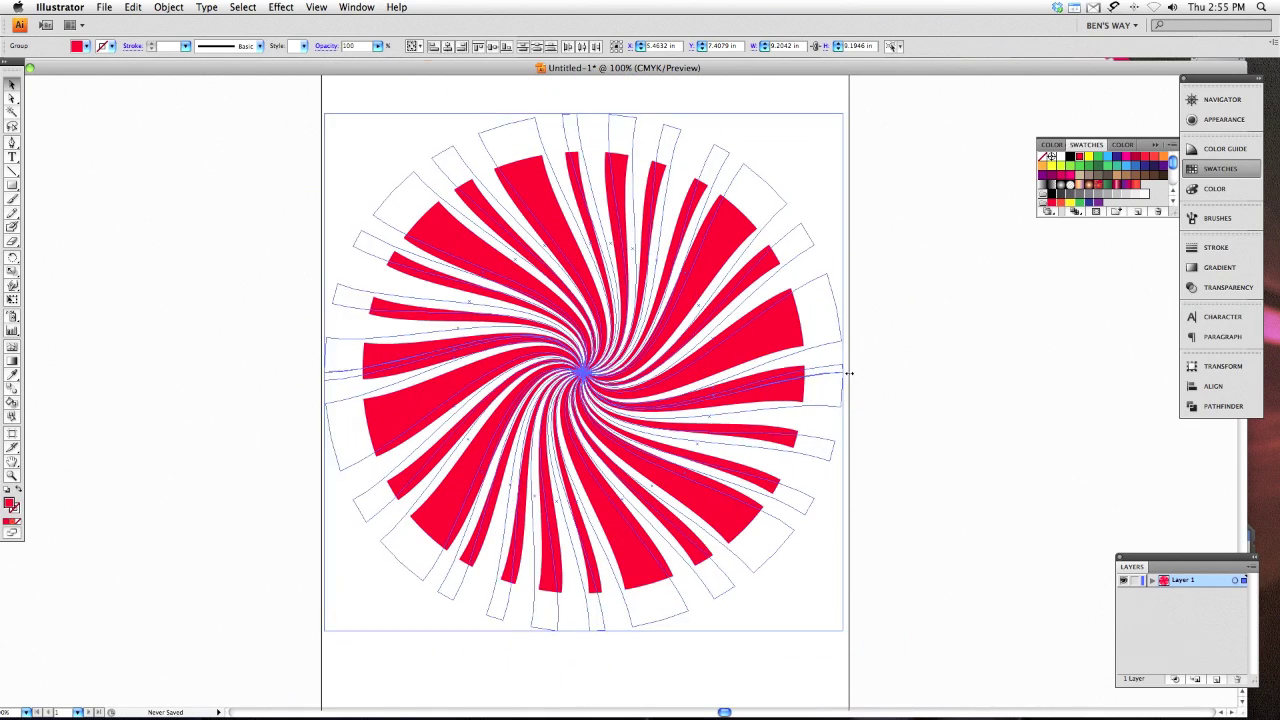
left_click(491, 229)
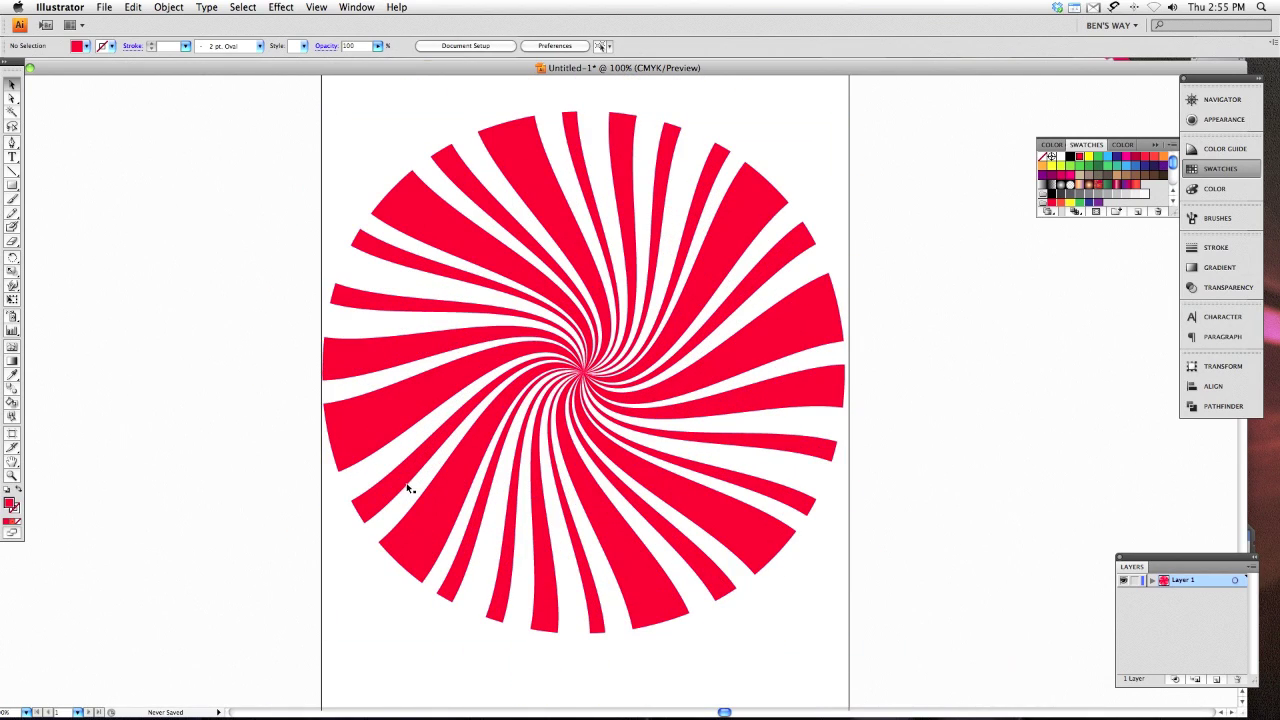
- Draw an unfilled square over the swirl's middle, select all, and make a clipping mask with Cmd+7
left_click(12, 186)
key("shift+x")
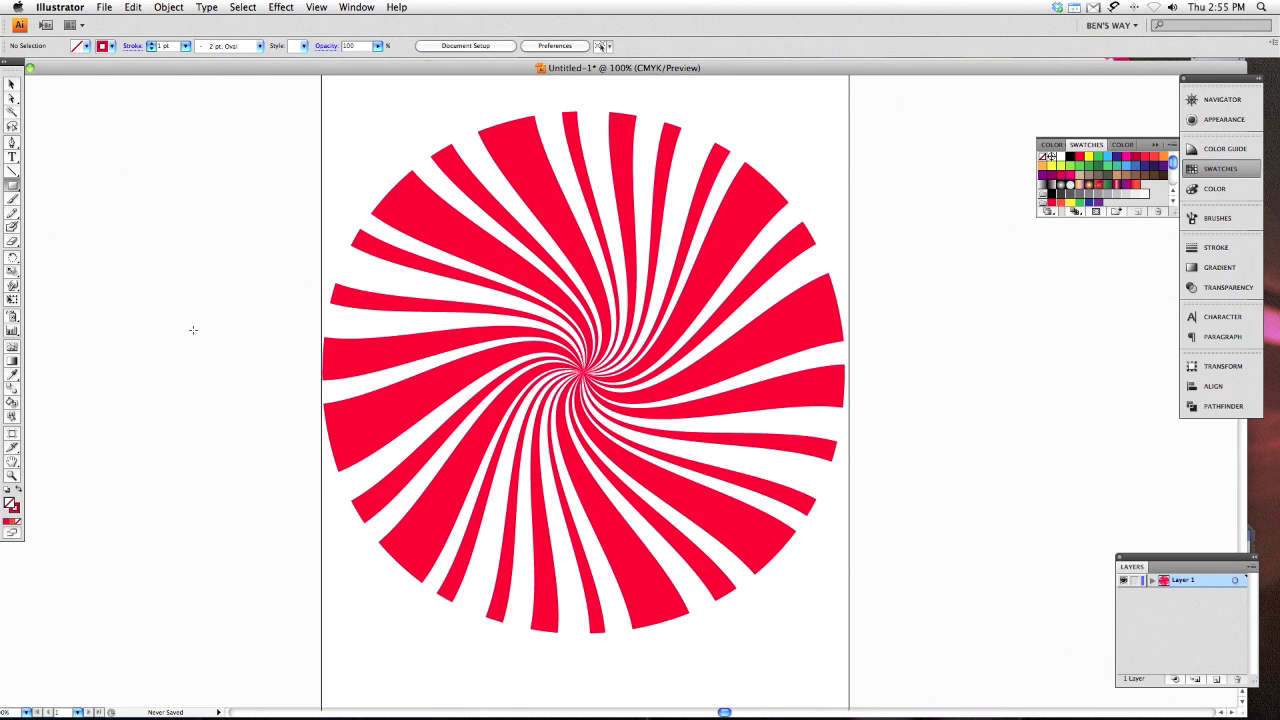
left_click_drag(394, 198, 770, 557)
left_click(11, 84)
key("super+a")
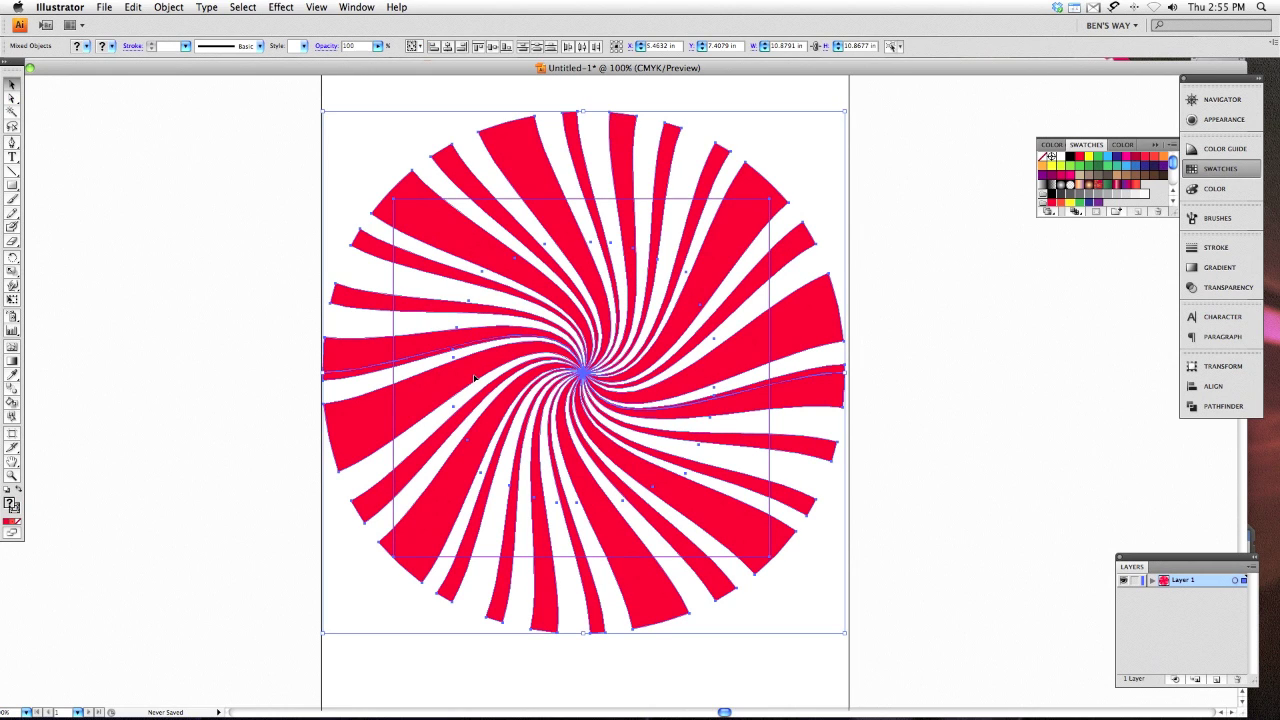
key("super+7")
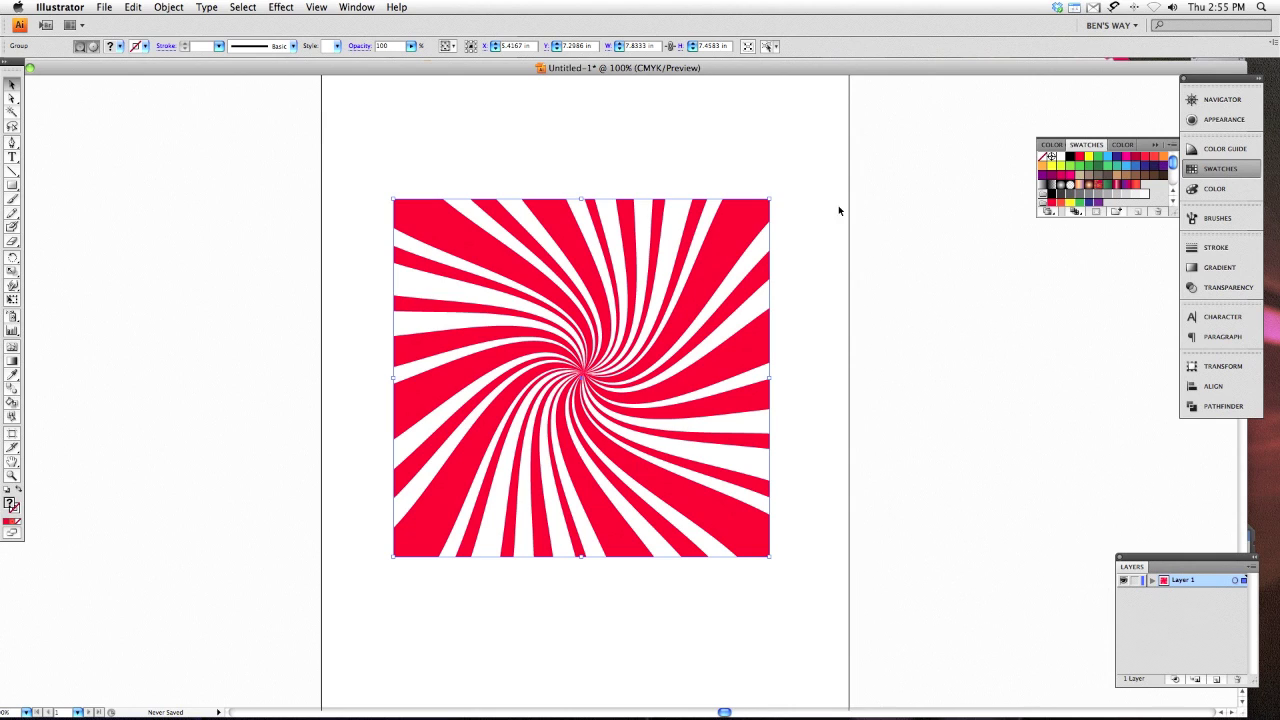
left_click(803, 289)
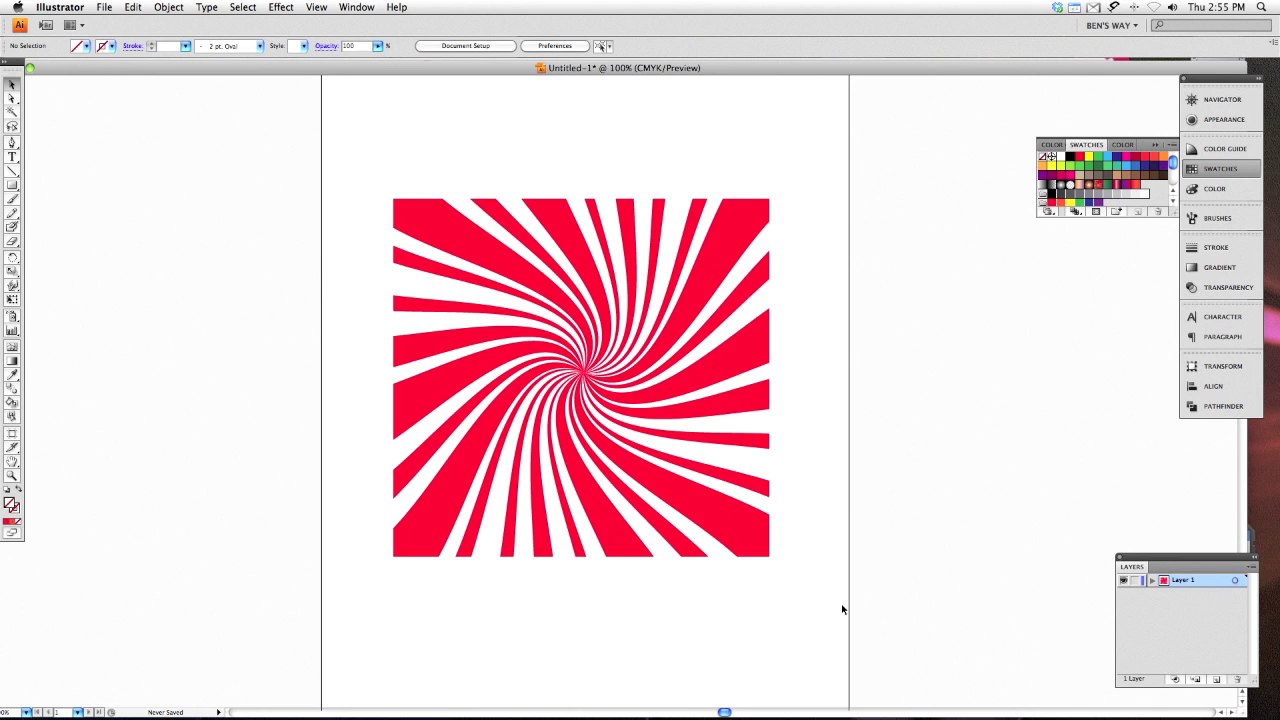
- Draw a rectangle matching the square, fill it with a red gradient, and send it to back
left_click(12, 185)
mouse_move(394, 199)
left_mouse_down()
mouse_move(700, 472)
mouse_move(770, 556)
left_mouse_up()
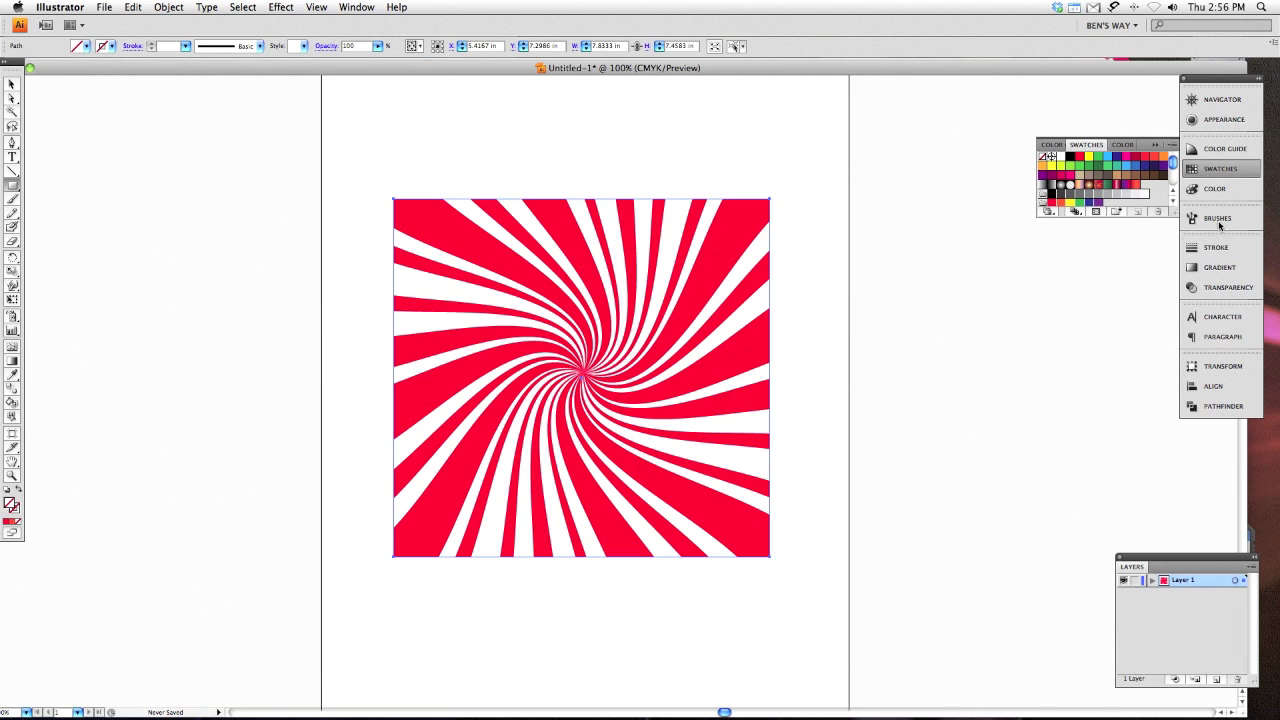
left_click(1141, 191)
key("super+shift+bracketleft")
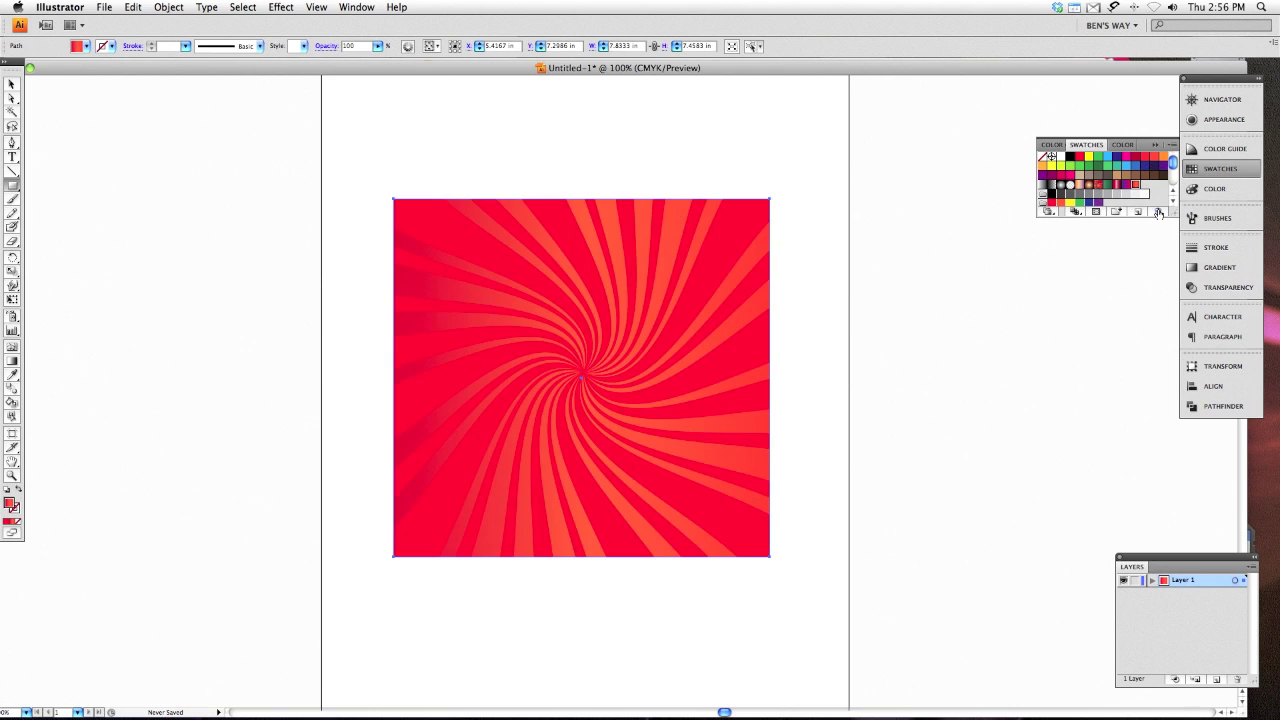
- Set the rectangle's gradient type to Radial in the Gradient panel, then deselect it
left_click(1219, 267)
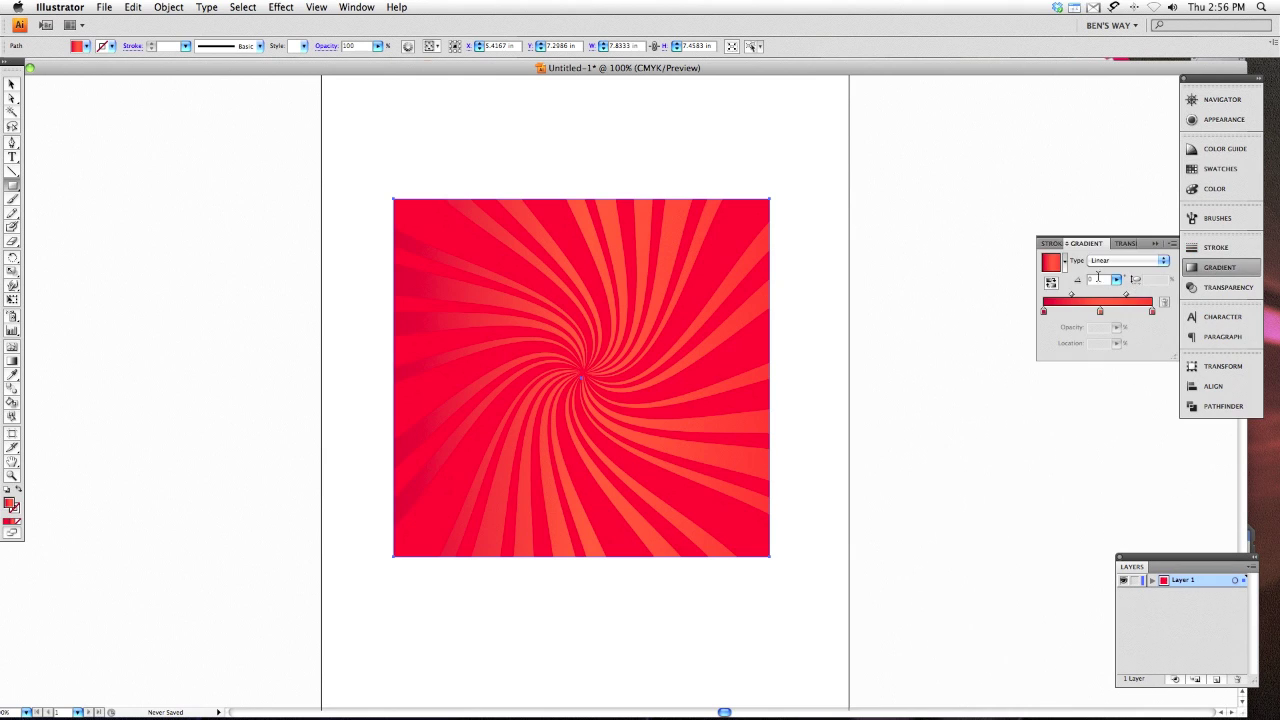
left_click(1105, 262)
left_click(1100, 251)
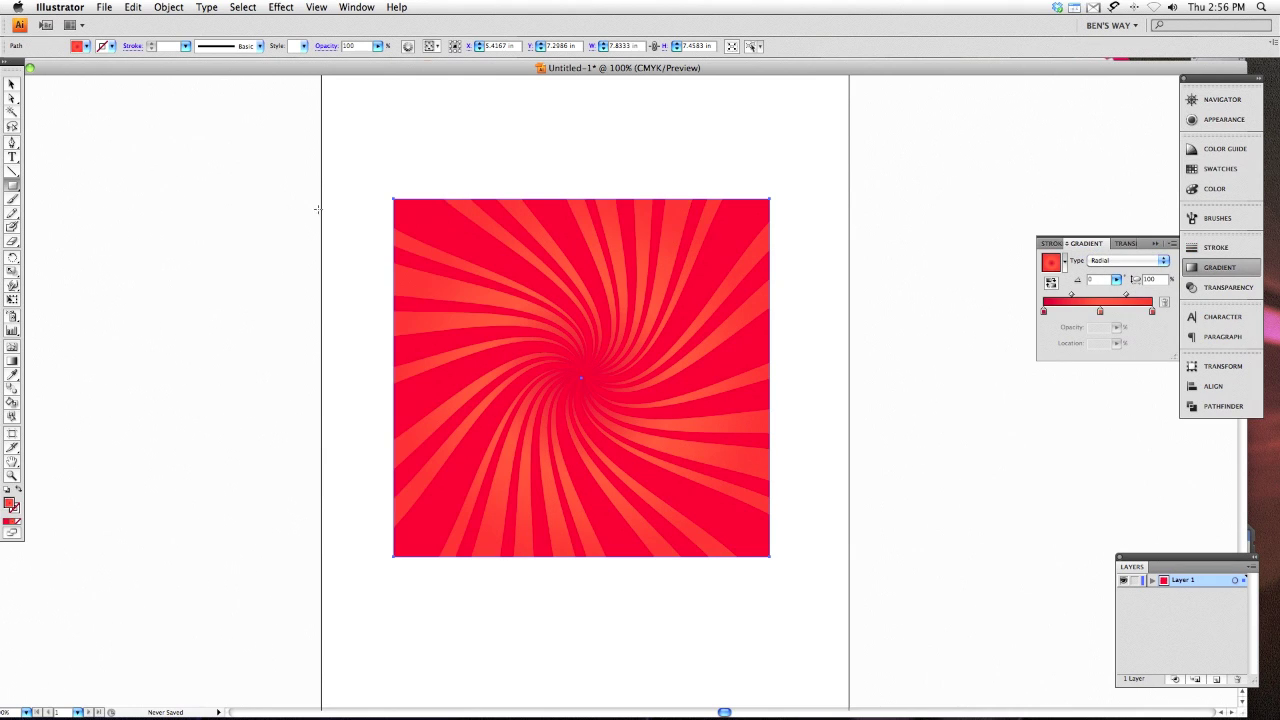
key("super+shift+a")
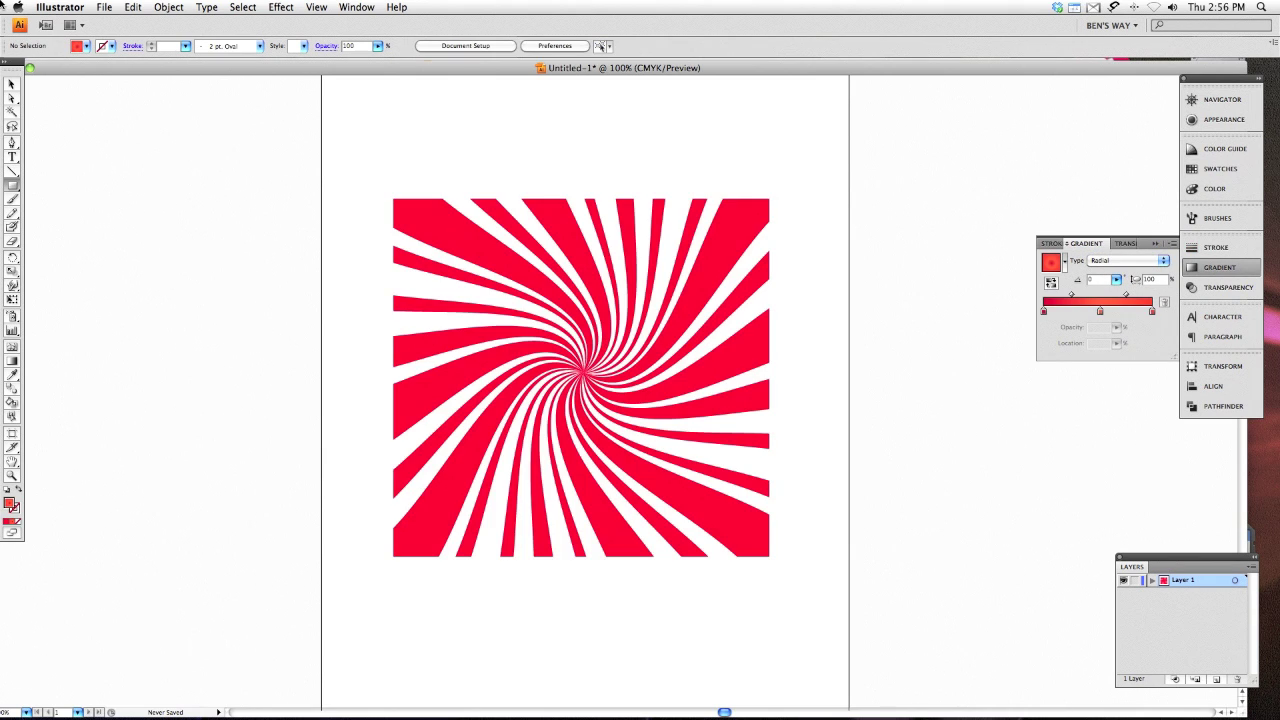
left_click(13, 86)
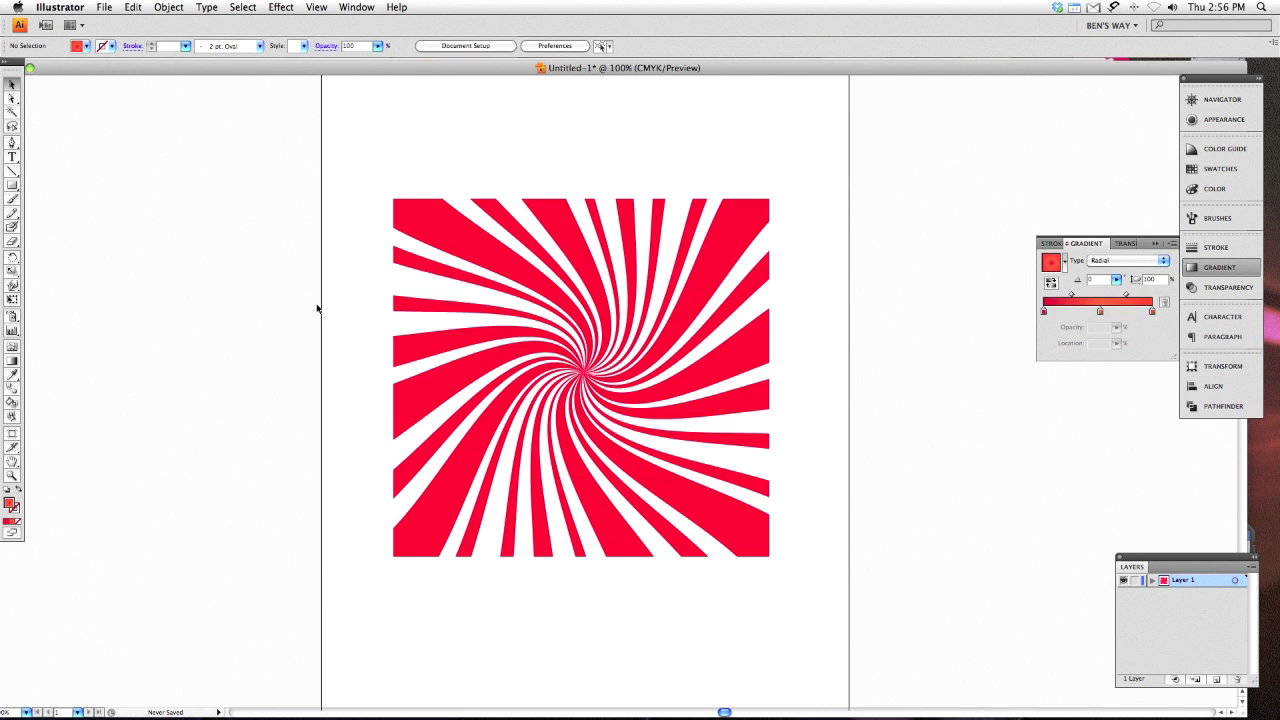